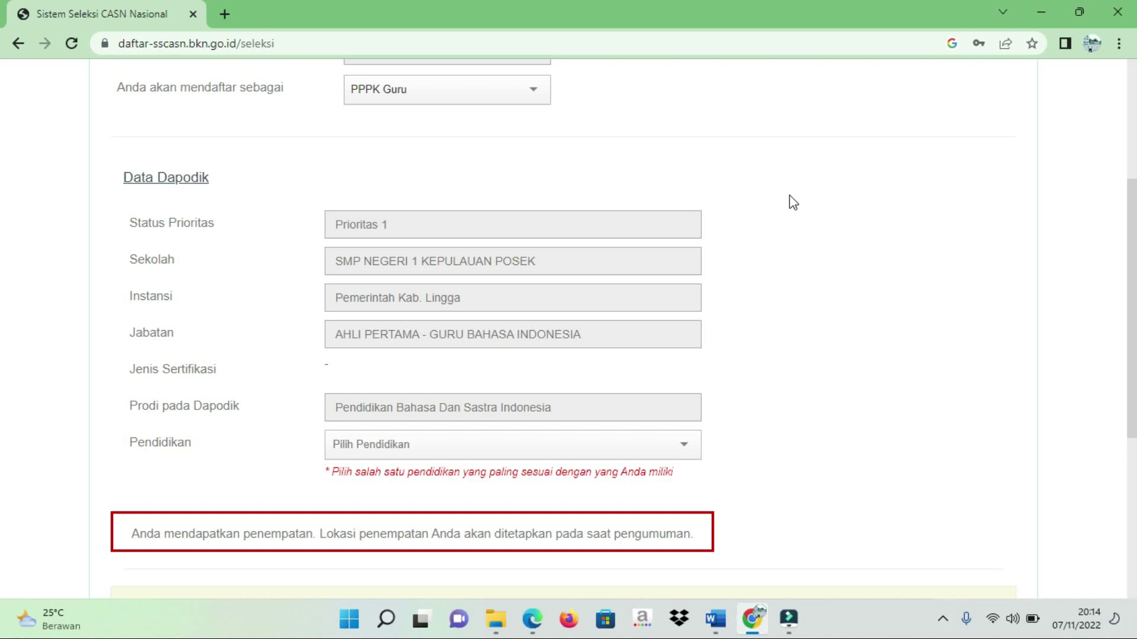
# - Switch from the registration form's Dapodik data to the Word document and review its seven-point self-description outline
pyautogui.scroll(-1, 792, 203)
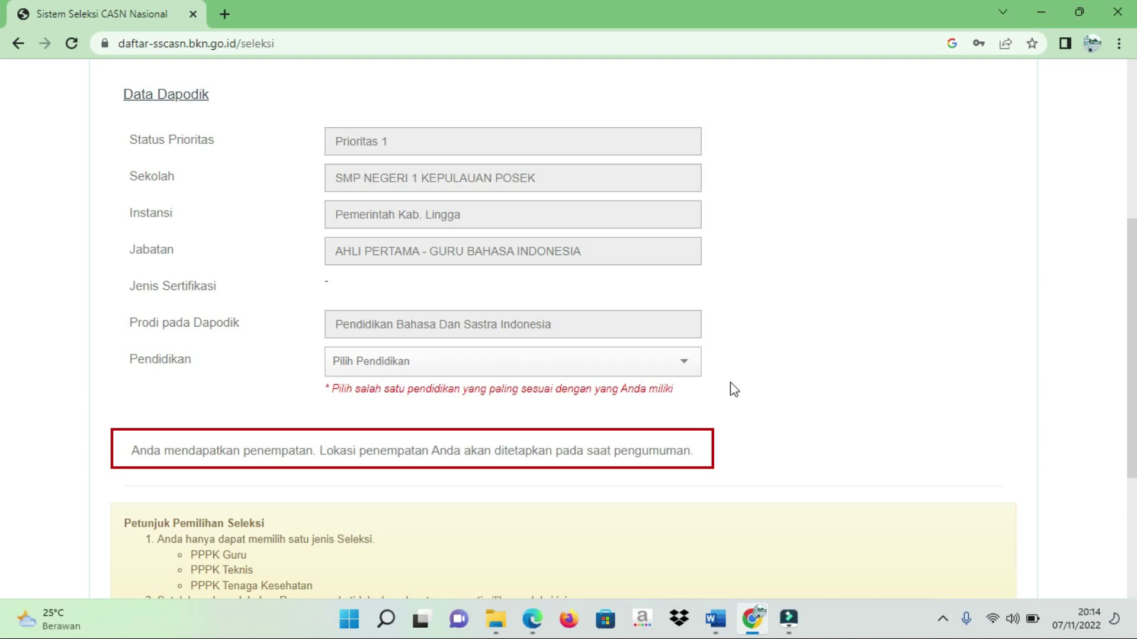
pyautogui.click(720, 621)
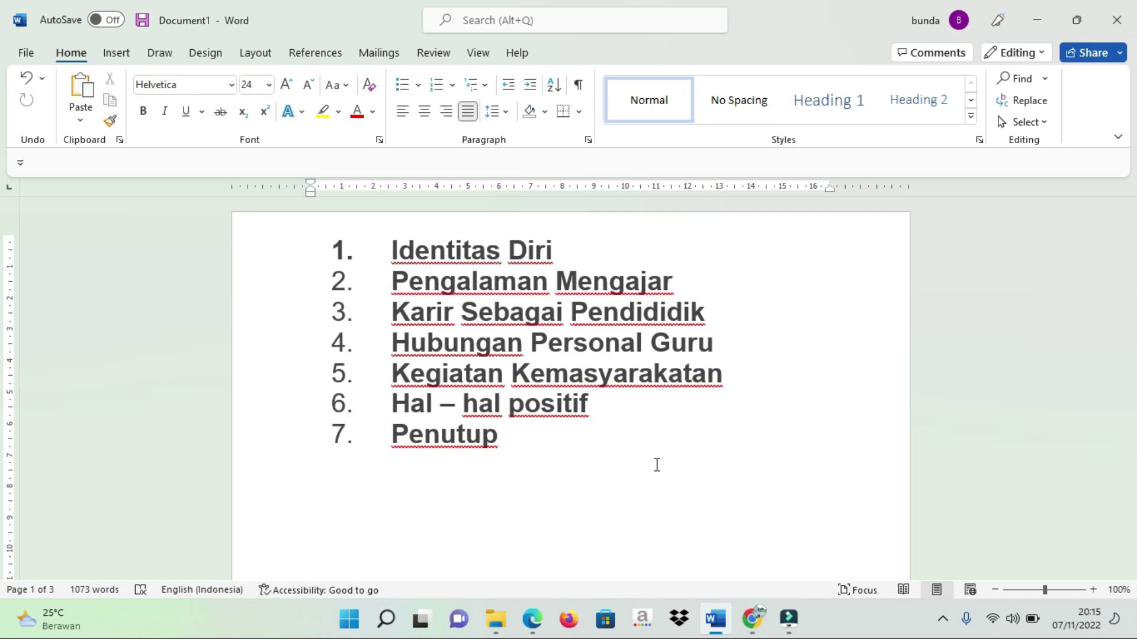
pyautogui.scroll(-1, 657, 464)
pyautogui.scroll(1, 657, 465)
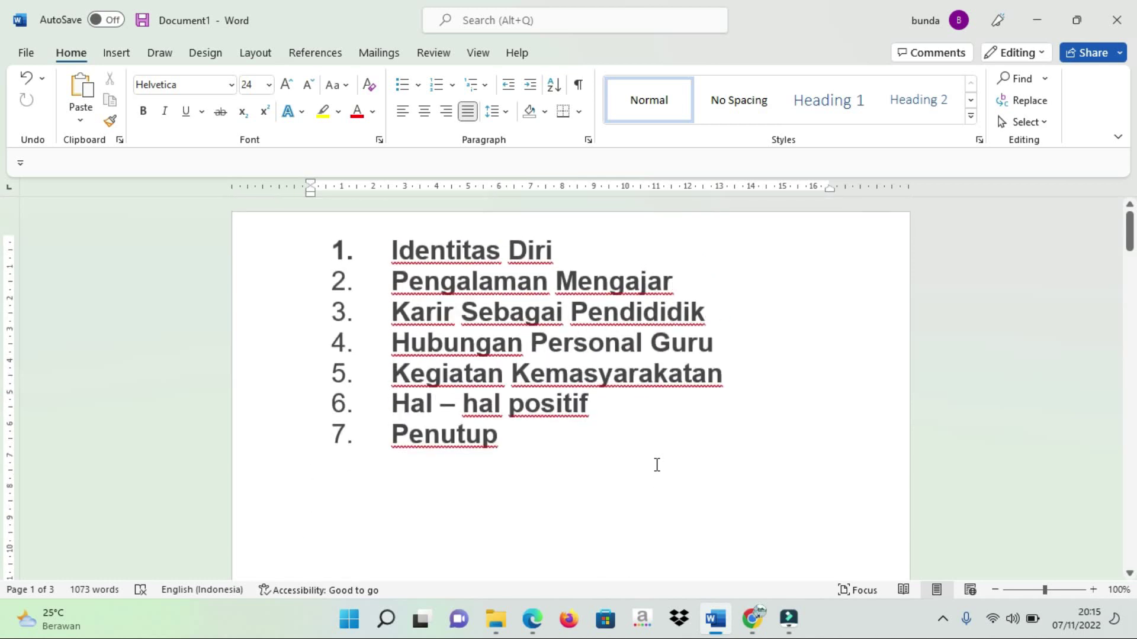
# - Read the sample "Identias Diri" section covering the applicant's background and schooling through university
pyautogui.scroll(-2, 656, 465)
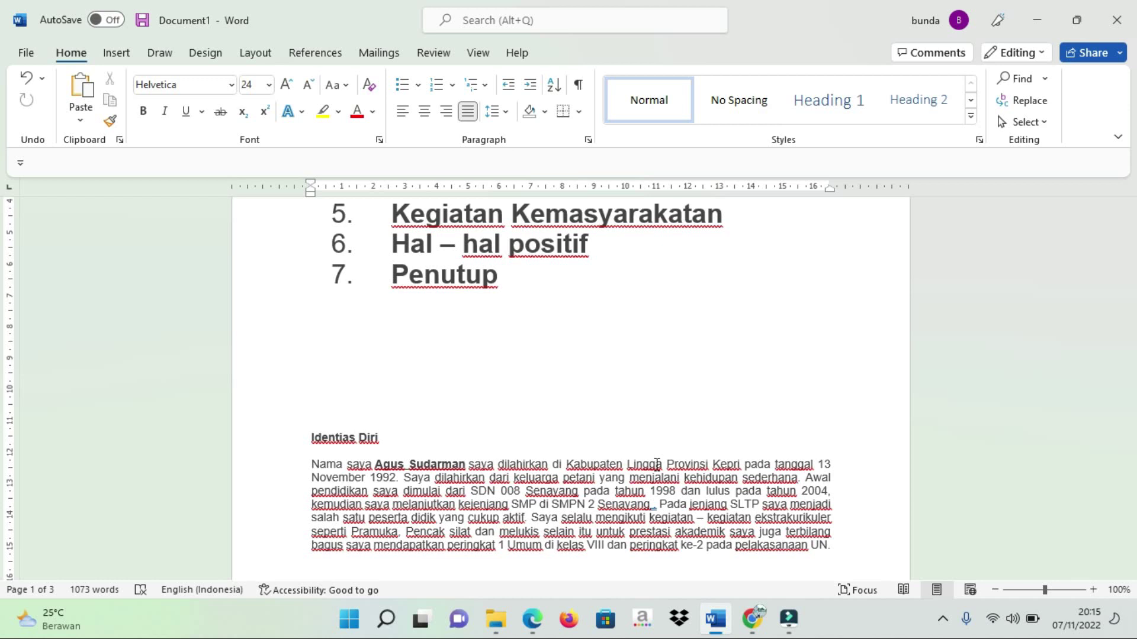
pyautogui.scroll(-1, 656, 464)
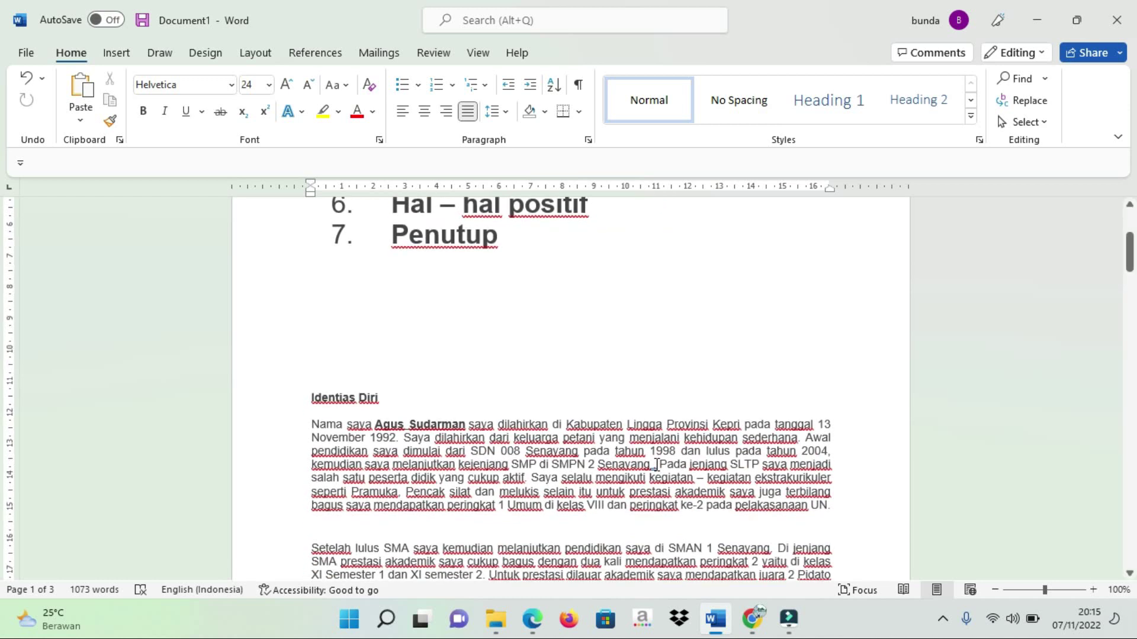
pyautogui.scroll(-1, 650, 477)
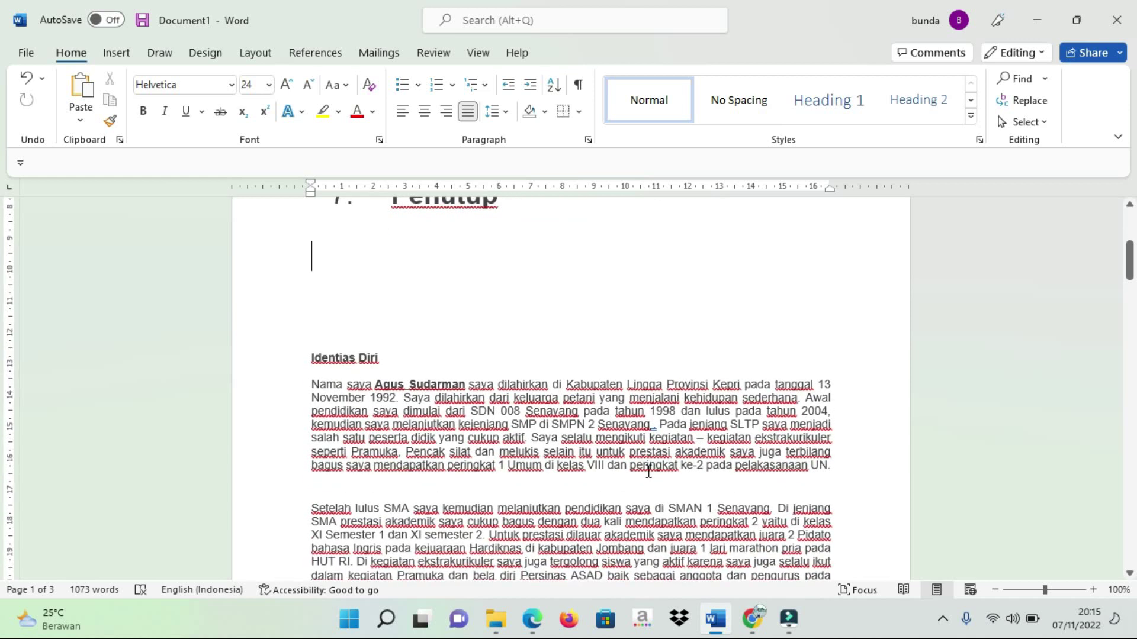
pyautogui.scroll(-1, 649, 471)
pyautogui.scroll(-3, 648, 472)
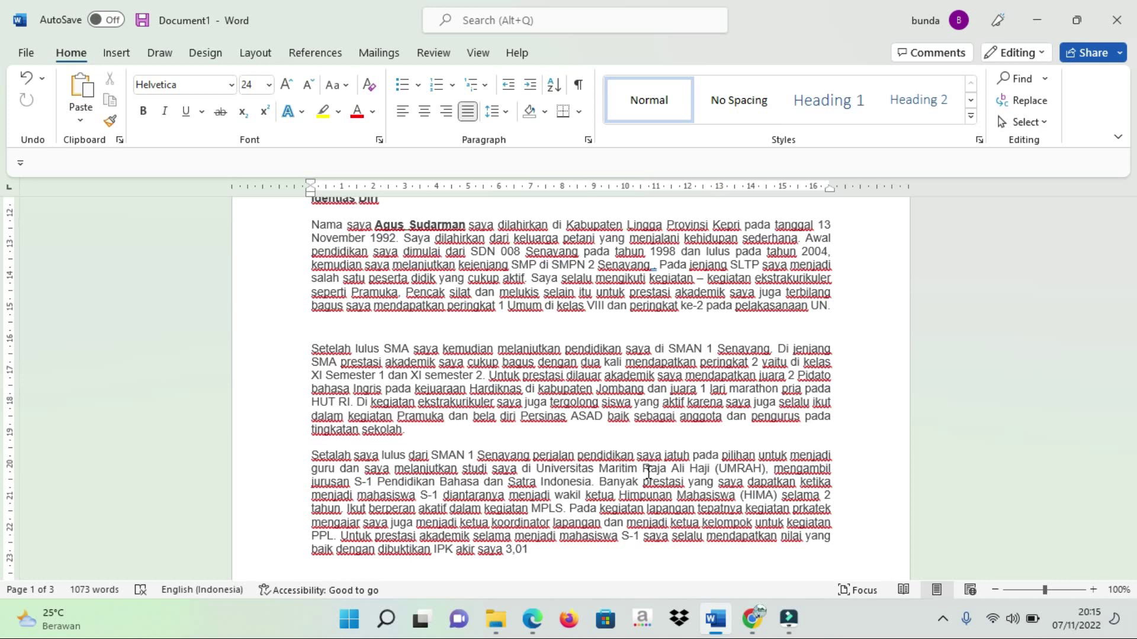
# - Read the "Pengalaman Mengajar" section, from the first teaching job through the teaching materials and activities on the second page
pyautogui.scroll(-5, 648, 472)
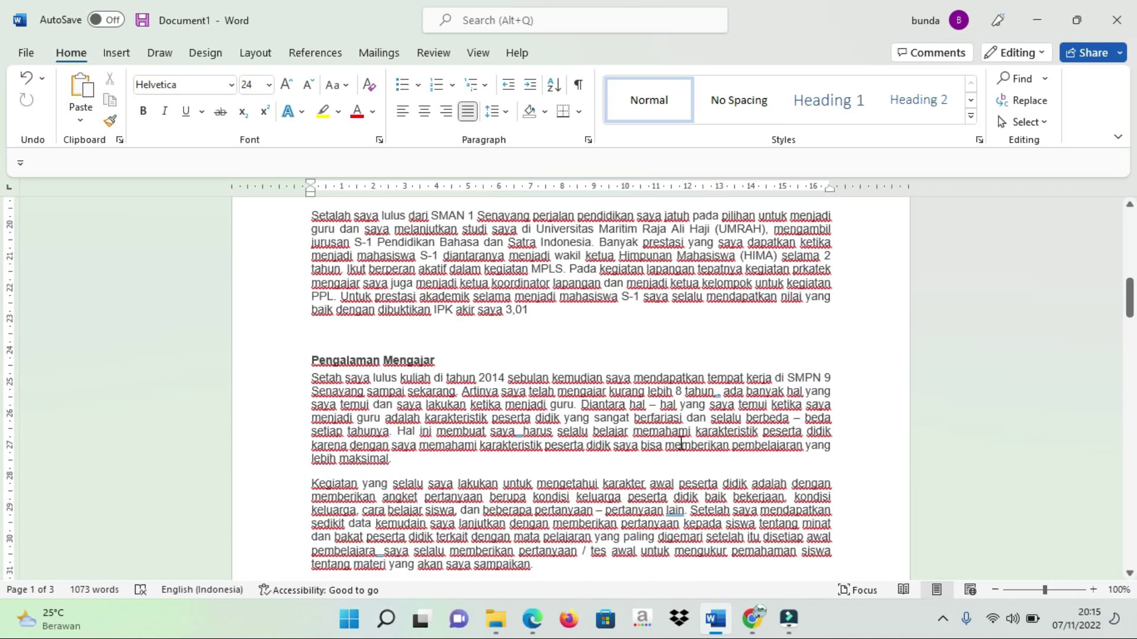
pyautogui.scroll(-1, 680, 443)
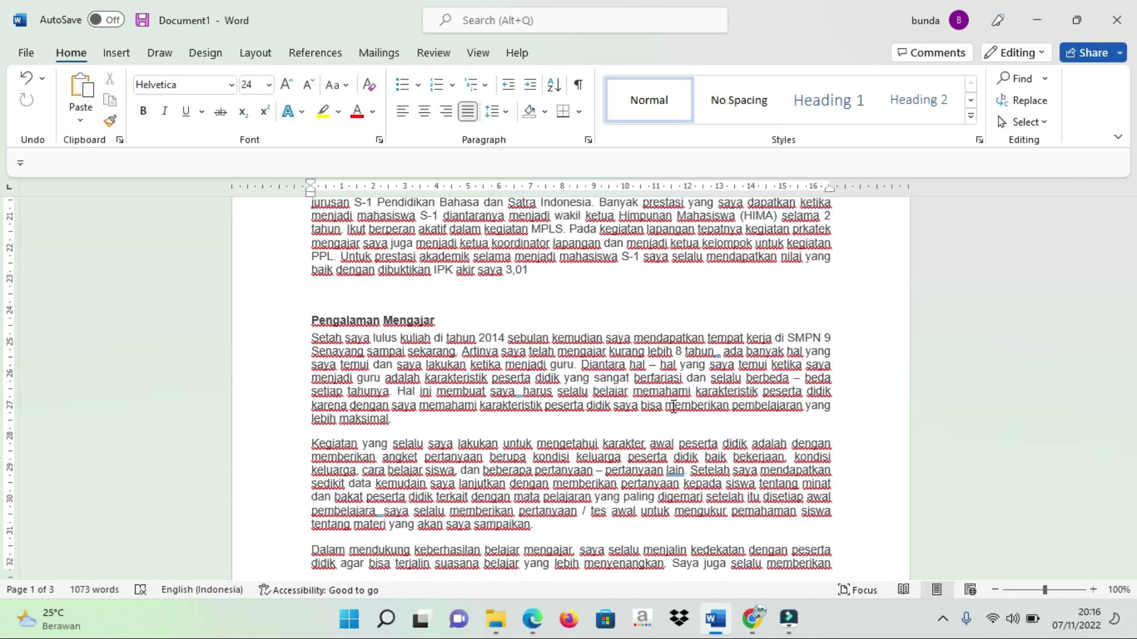
pyautogui.scroll(-1, 673, 406)
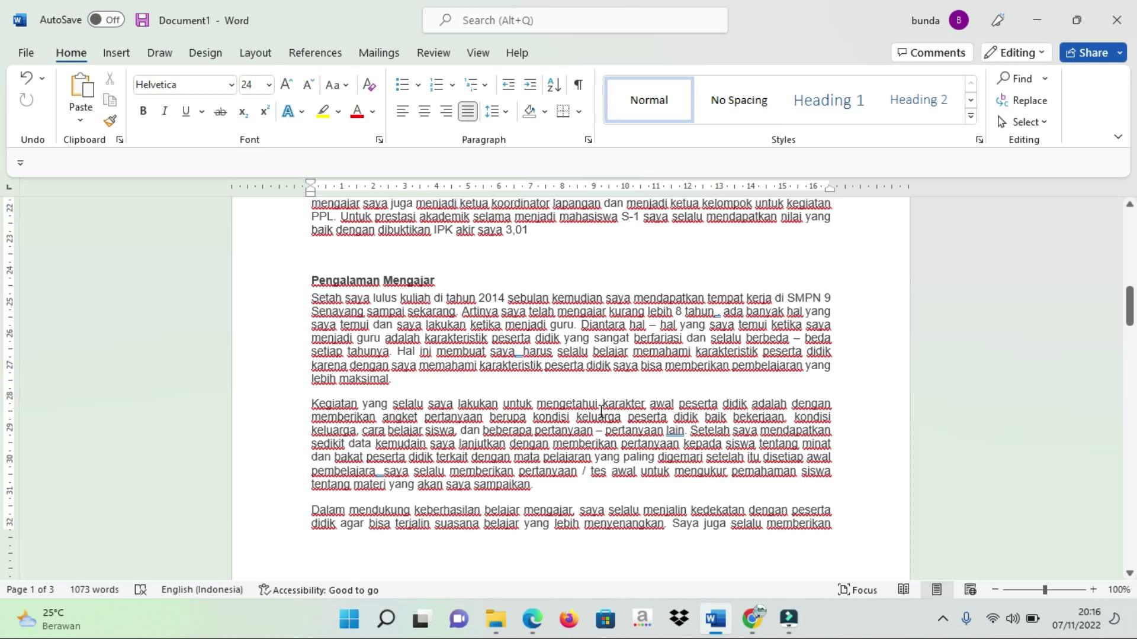
pyautogui.scroll(-1, 601, 412)
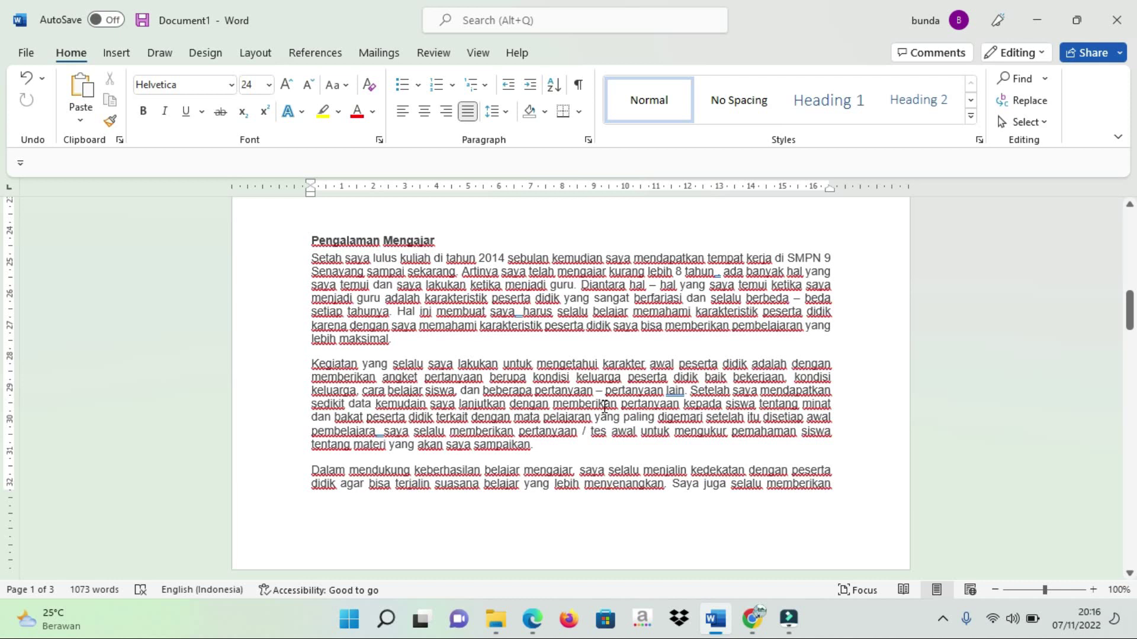
pyautogui.scroll(-2, 604, 406)
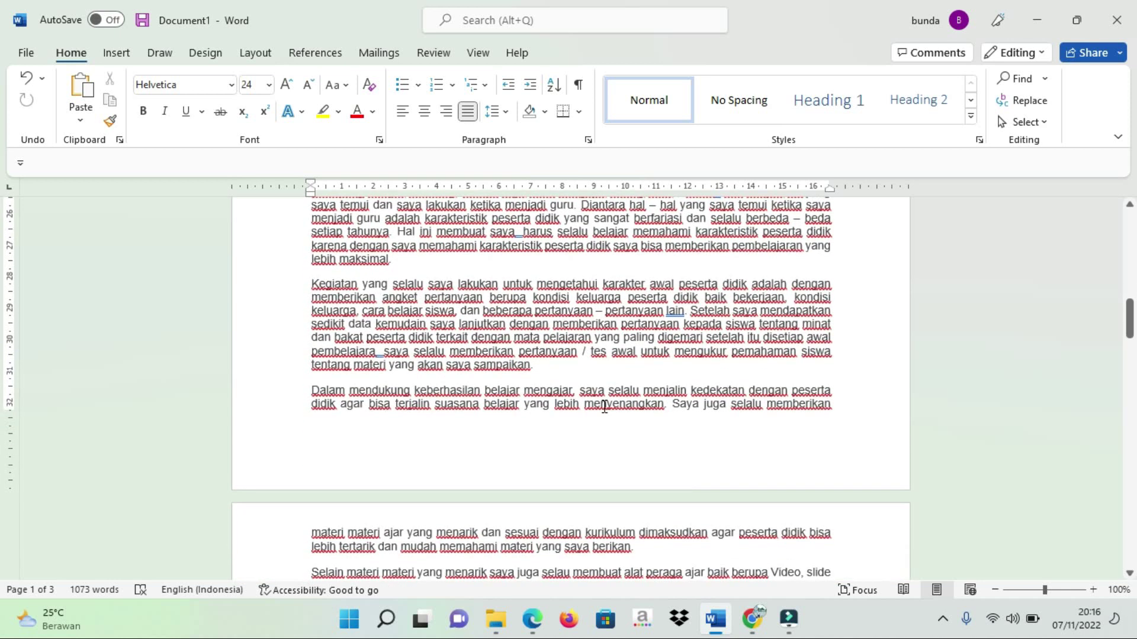
pyautogui.scroll(-5, 604, 406)
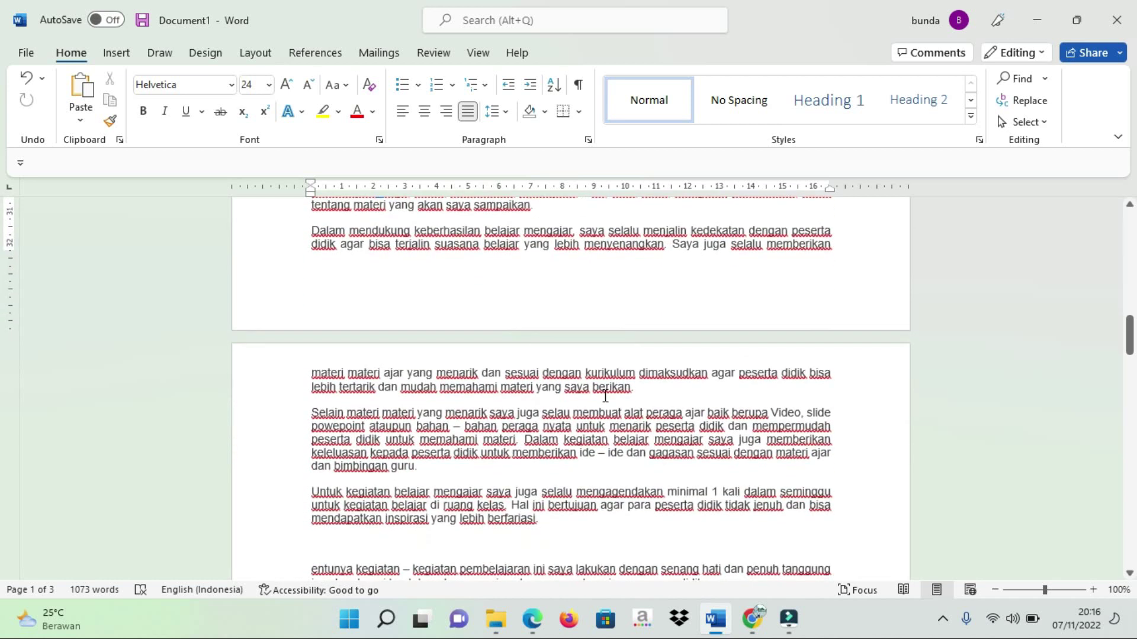
pyautogui.scroll(-1, 604, 396)
pyautogui.scroll(-1, 605, 396)
pyautogui.scroll(2, 605, 396)
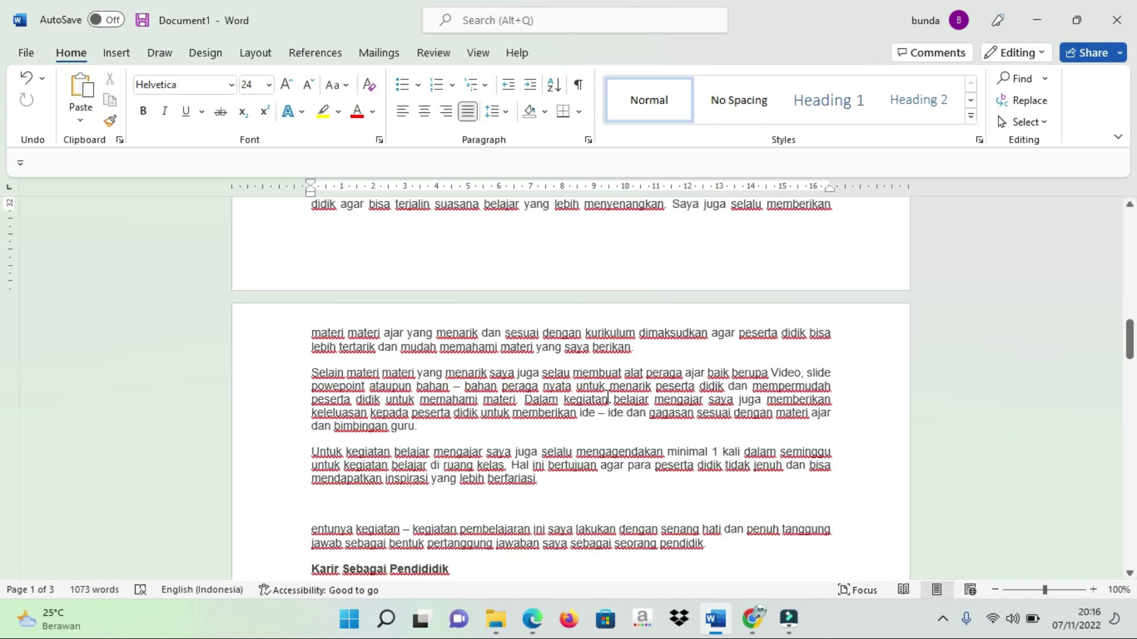
pyautogui.scroll(2, 608, 396)
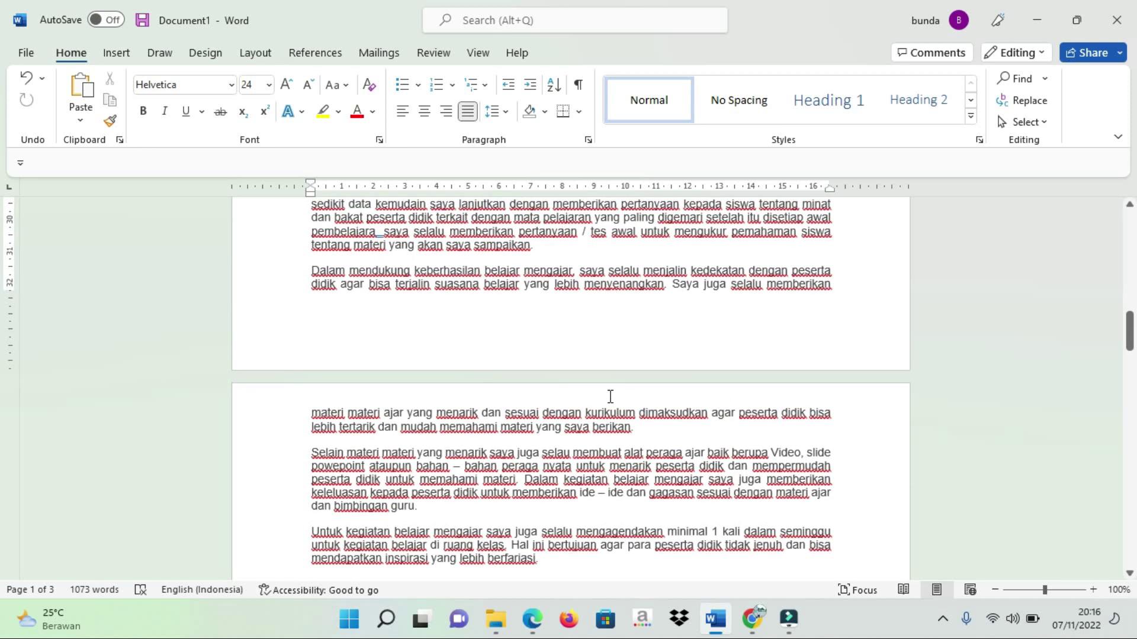
pyautogui.scroll(-2, 610, 396)
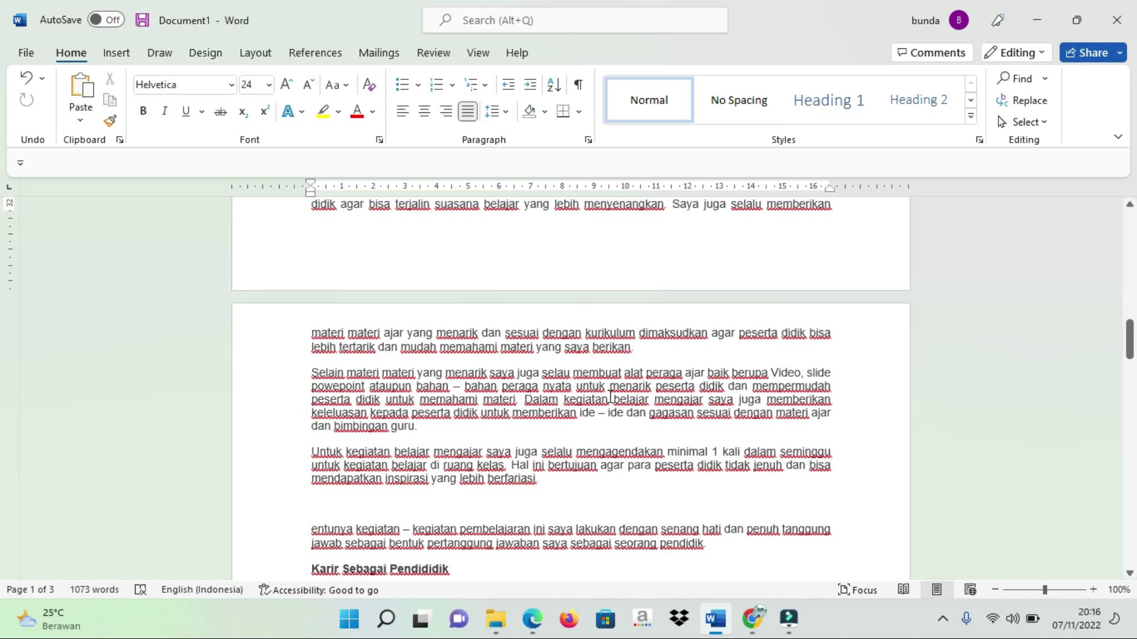
# - Examine the "Karir Sebagai Pendididik" section, including the KKG activities and the lists of education-office and independent training
pyautogui.scroll(-2, 611, 396)
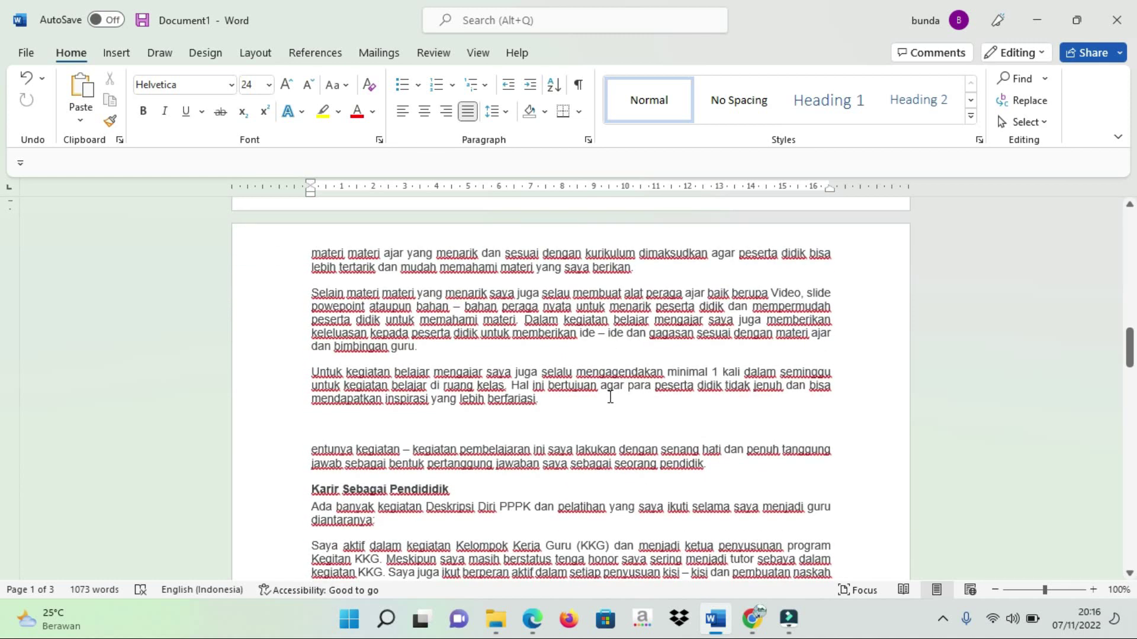
pyautogui.scroll(-1, 610, 397)
pyautogui.scroll(-1, 611, 390)
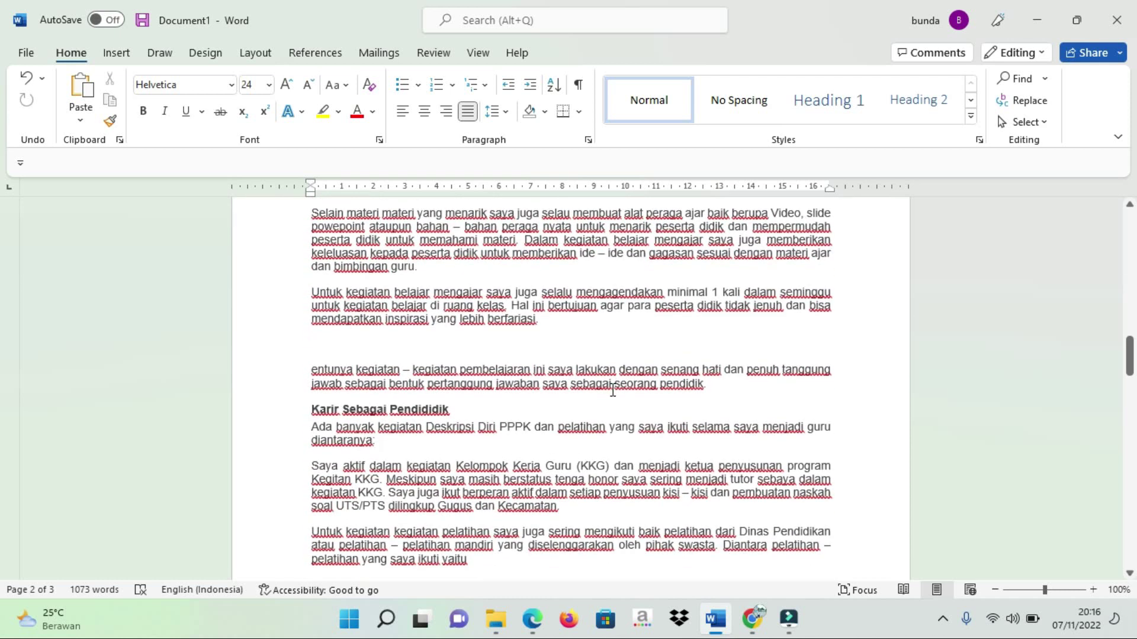
pyautogui.scroll(-1, 612, 390)
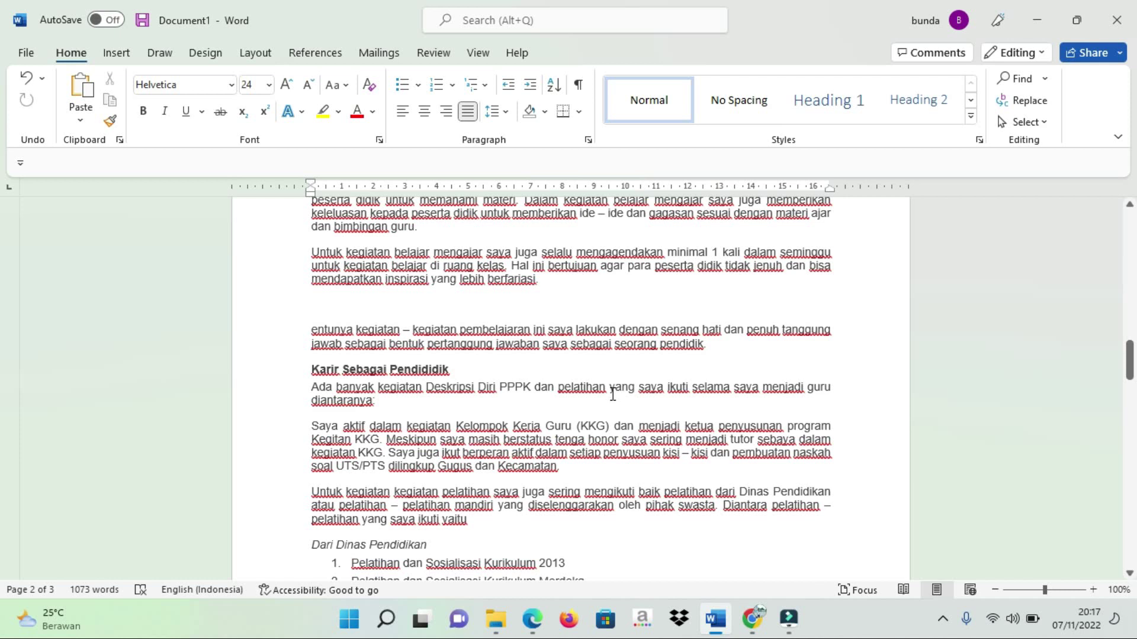
pyautogui.scroll(-1, 612, 394)
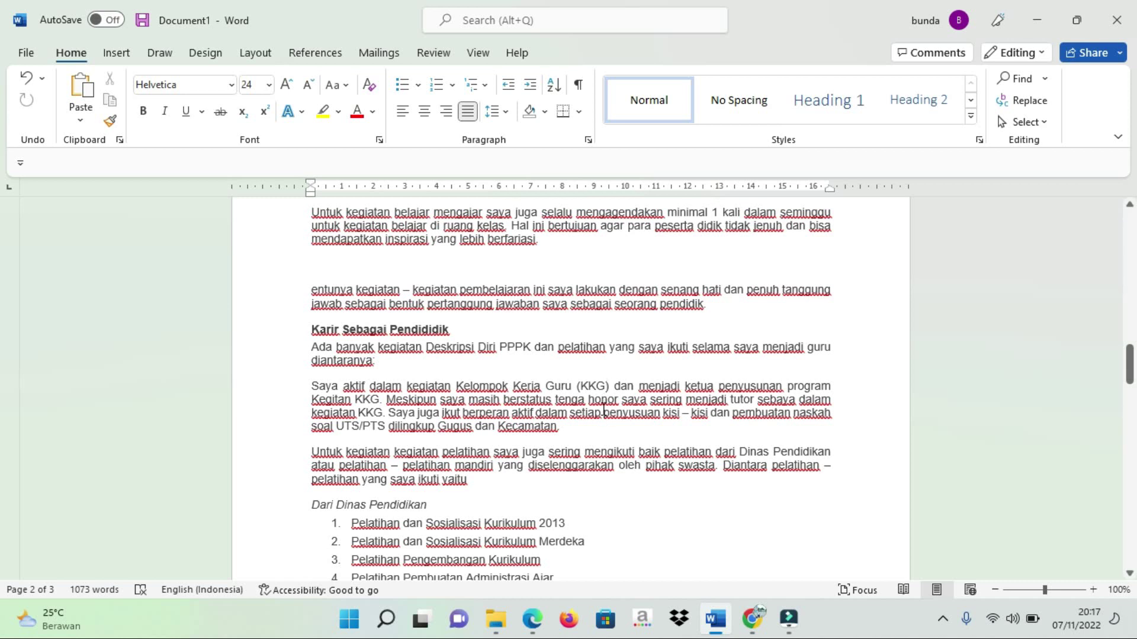
pyautogui.scroll(-2, 603, 410)
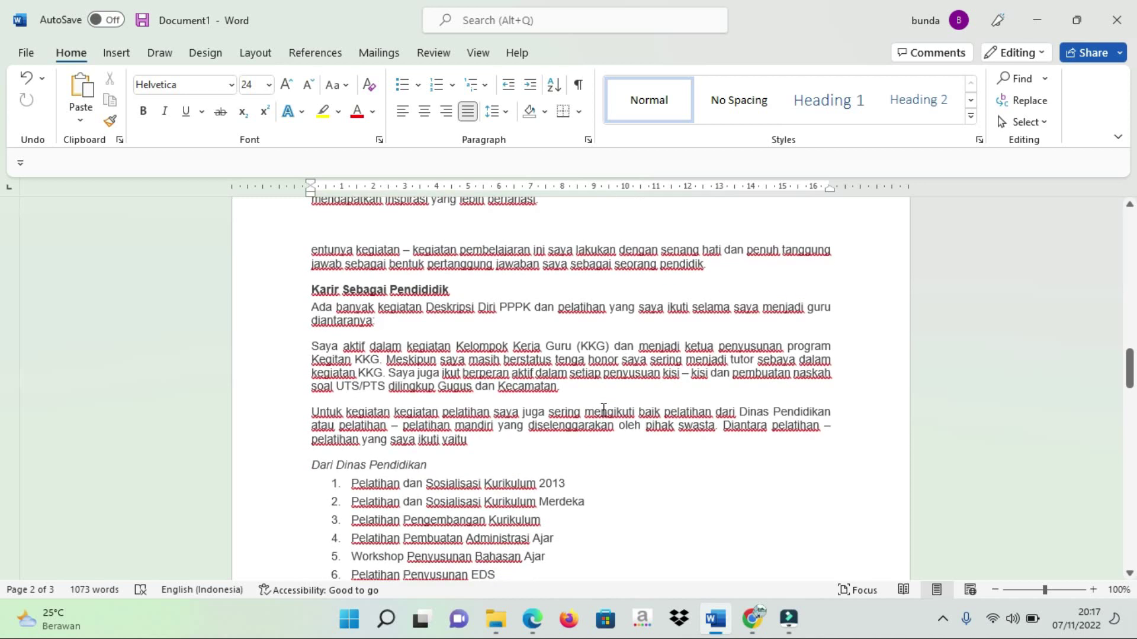
pyautogui.scroll(-1, 603, 410)
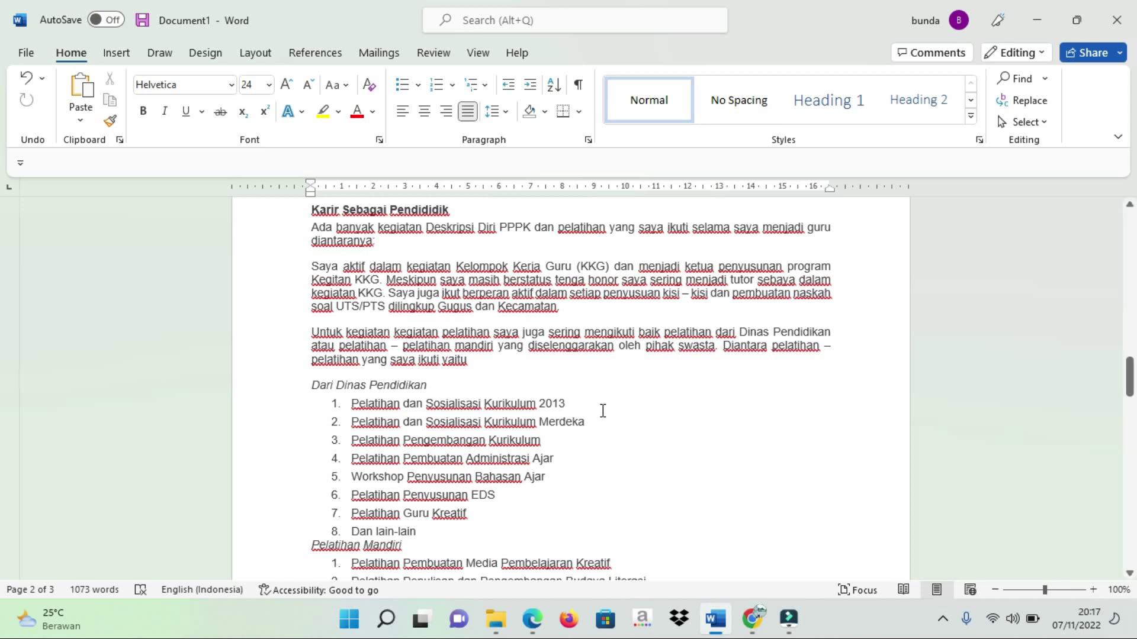
pyautogui.scroll(-2, 601, 409)
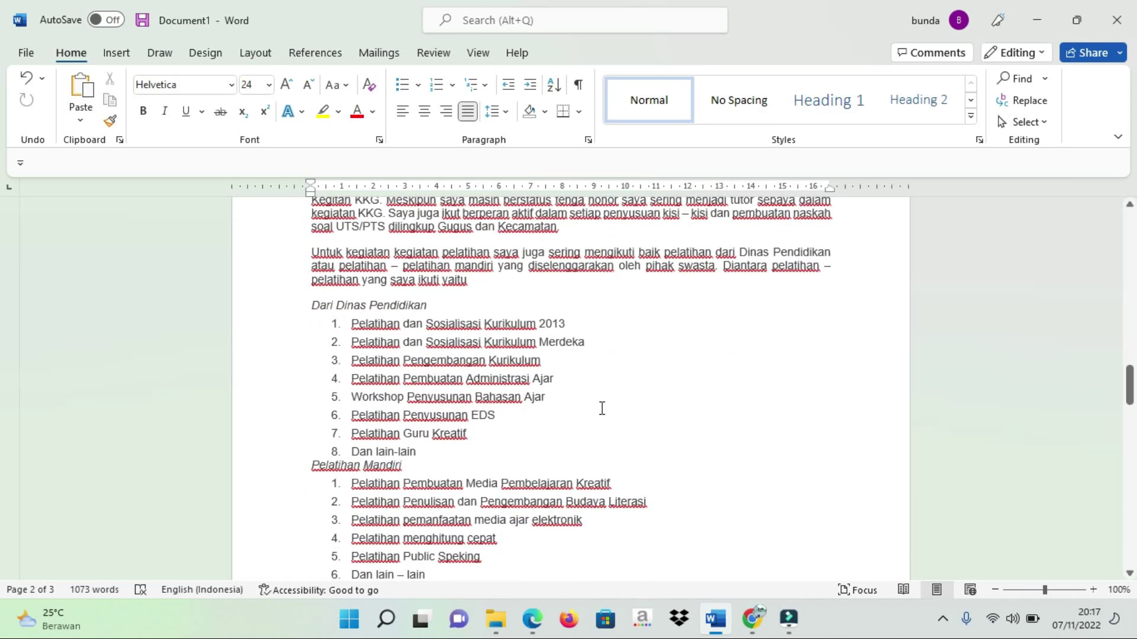
pyautogui.scroll(4, 601, 408)
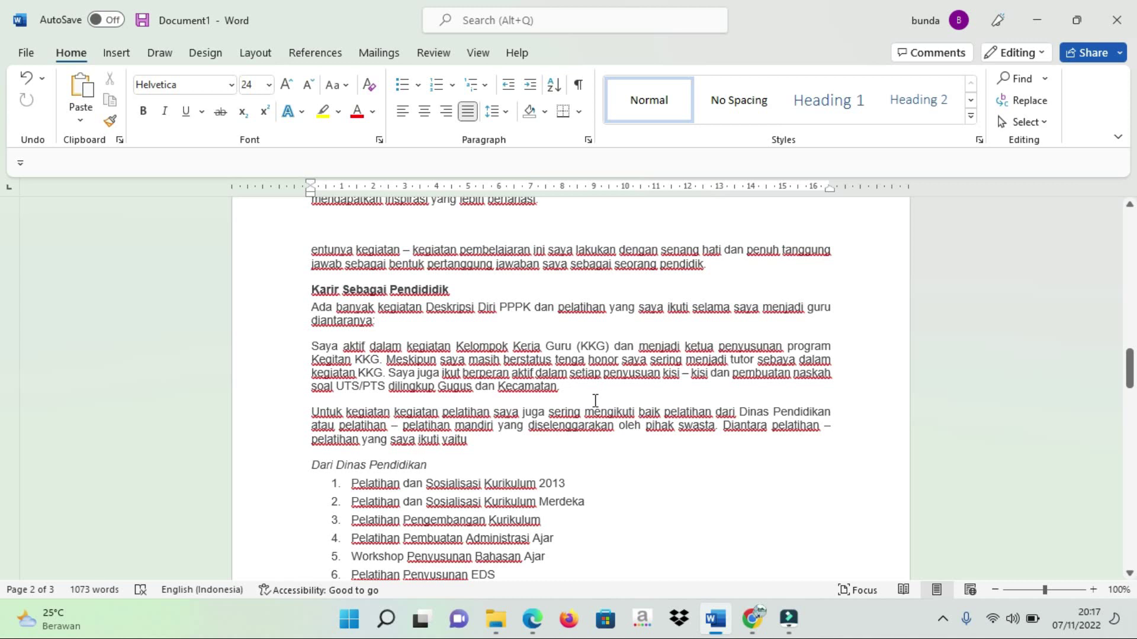
# - Read the "Hubungan Personal Guru" and "Kegiatan Kemasyarakatan" sections, including the numbered list of community roles
pyautogui.scroll(-9, 595, 401)
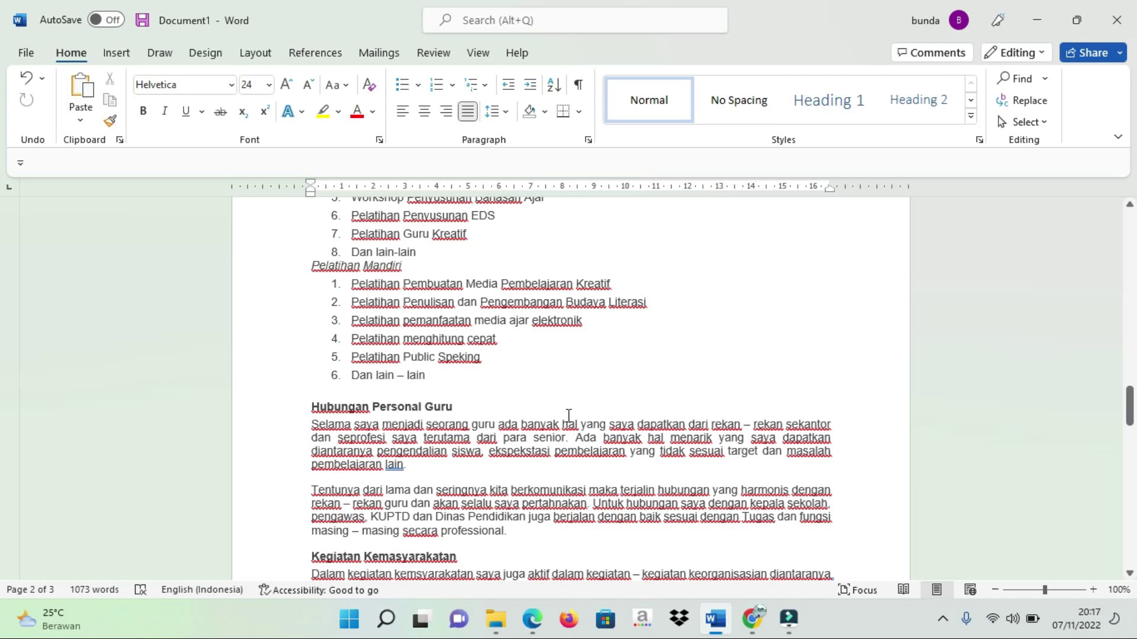
pyautogui.scroll(-1, 568, 415)
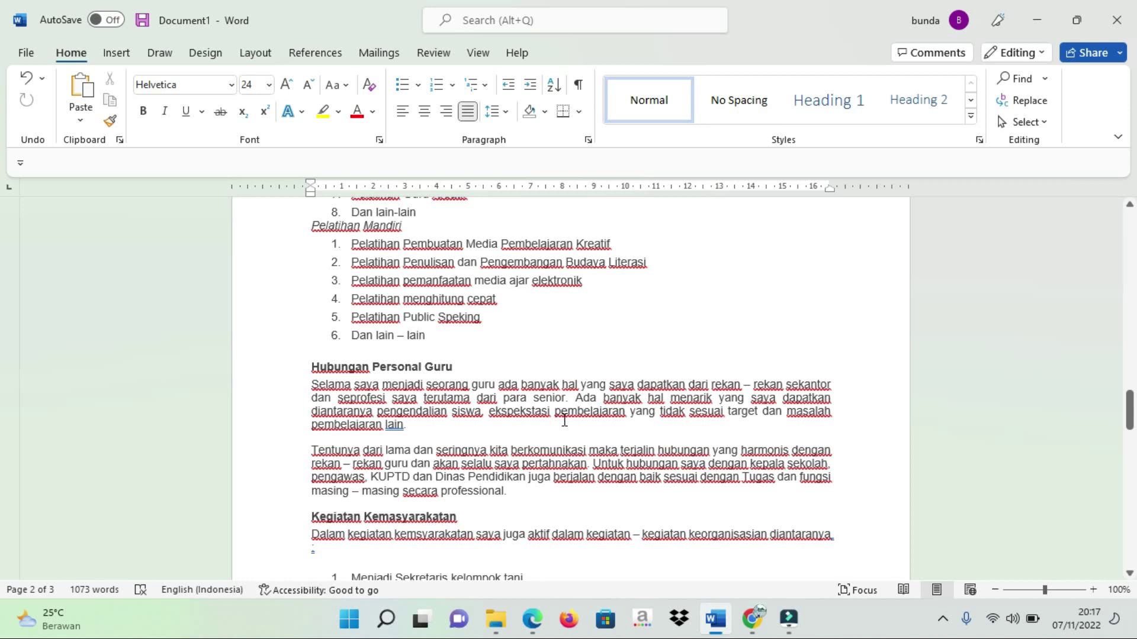
pyautogui.scroll(-2, 564, 417)
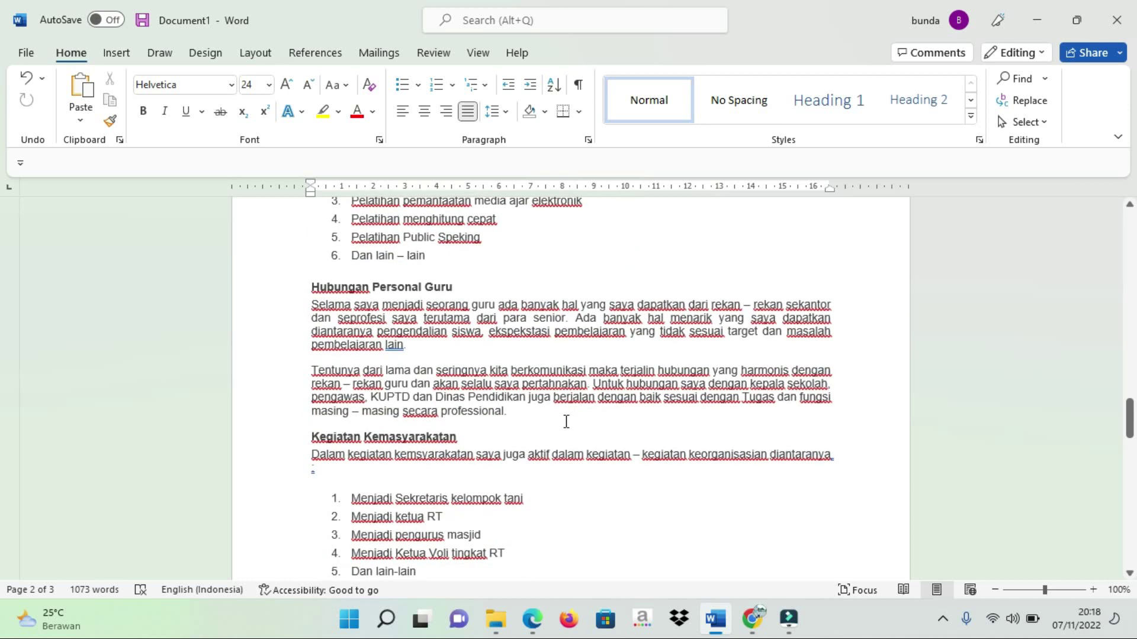
pyautogui.scroll(-2, 566, 422)
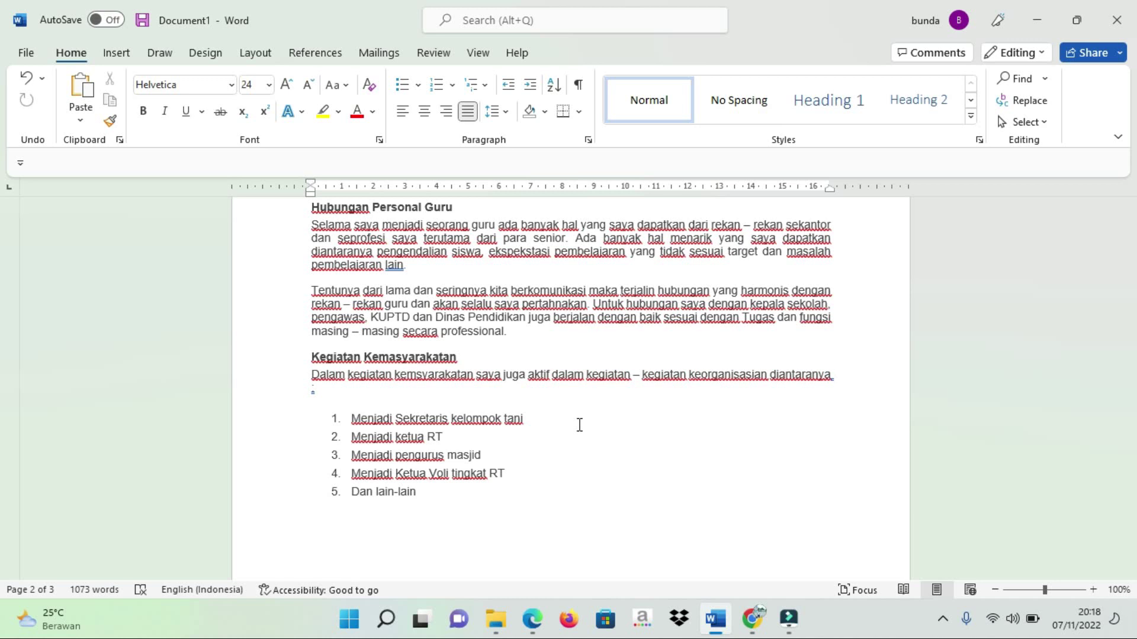
pyautogui.scroll(-3, 583, 426)
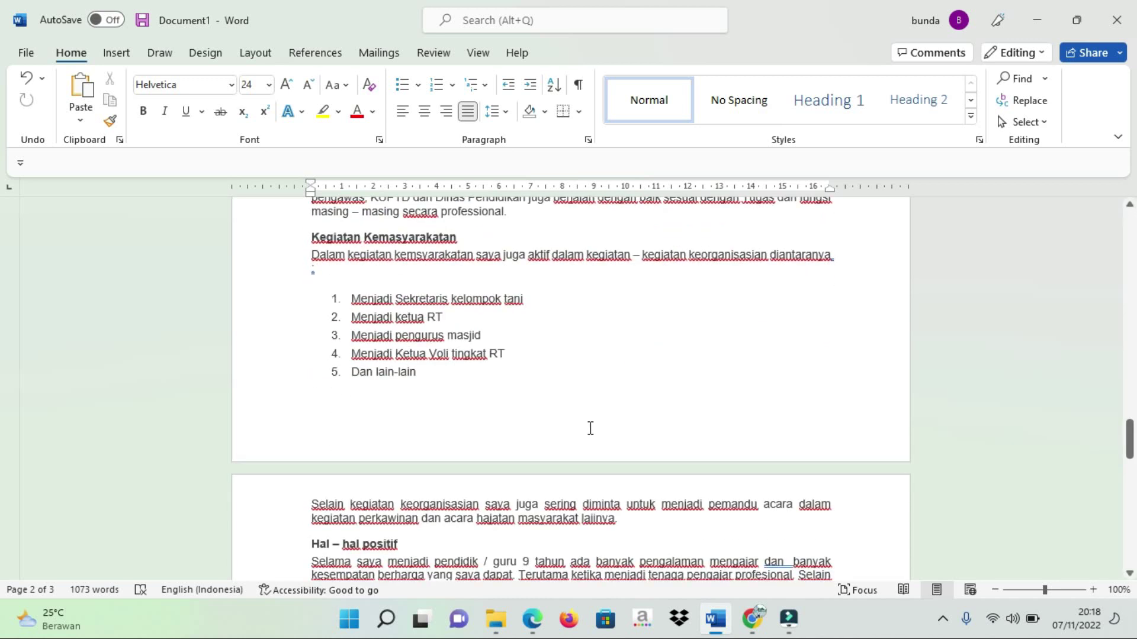
# - Read the "Hal – hal positif" and "Penutup" sections through the end of the document
pyautogui.scroll(-2, 590, 428)
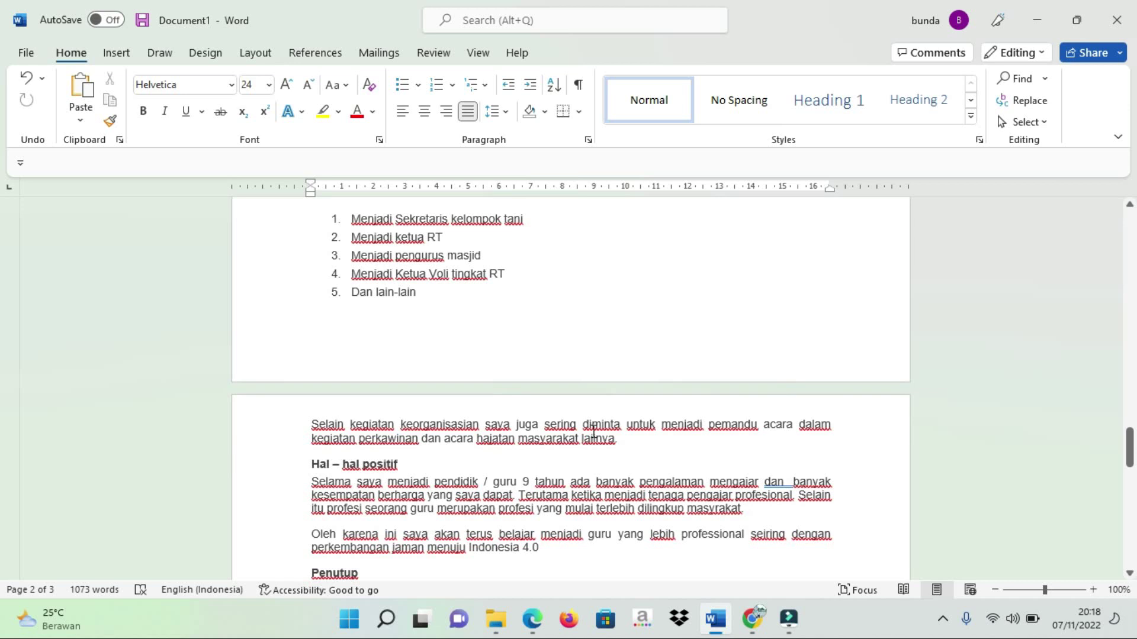
pyautogui.scroll(-1, 594, 431)
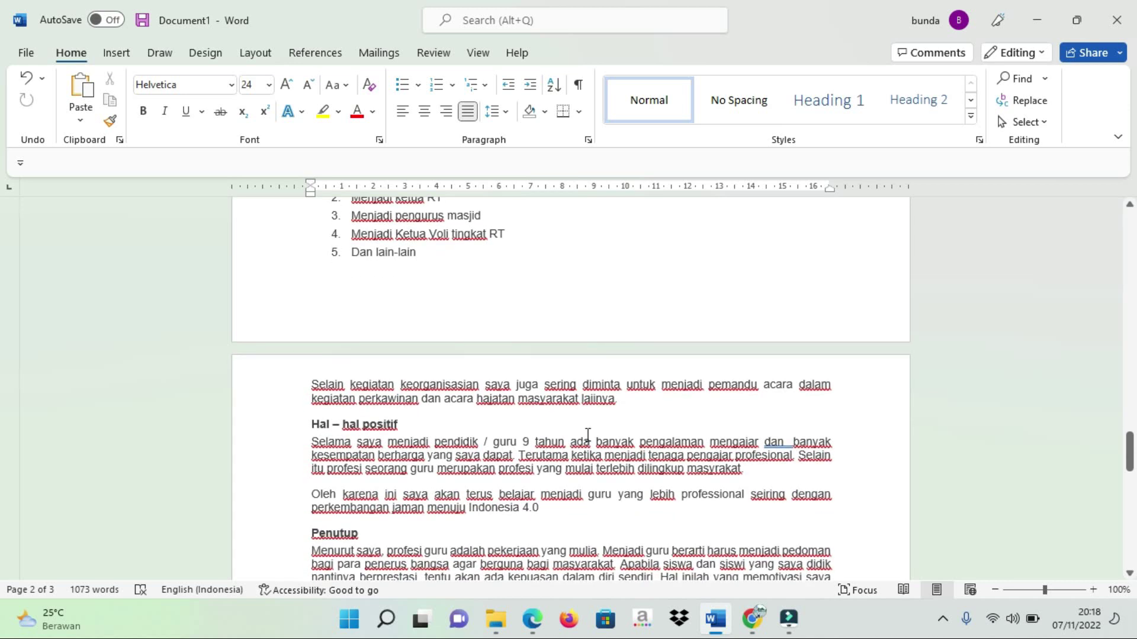
pyautogui.scroll(-2, 573, 443)
pyautogui.scroll(-1, 572, 442)
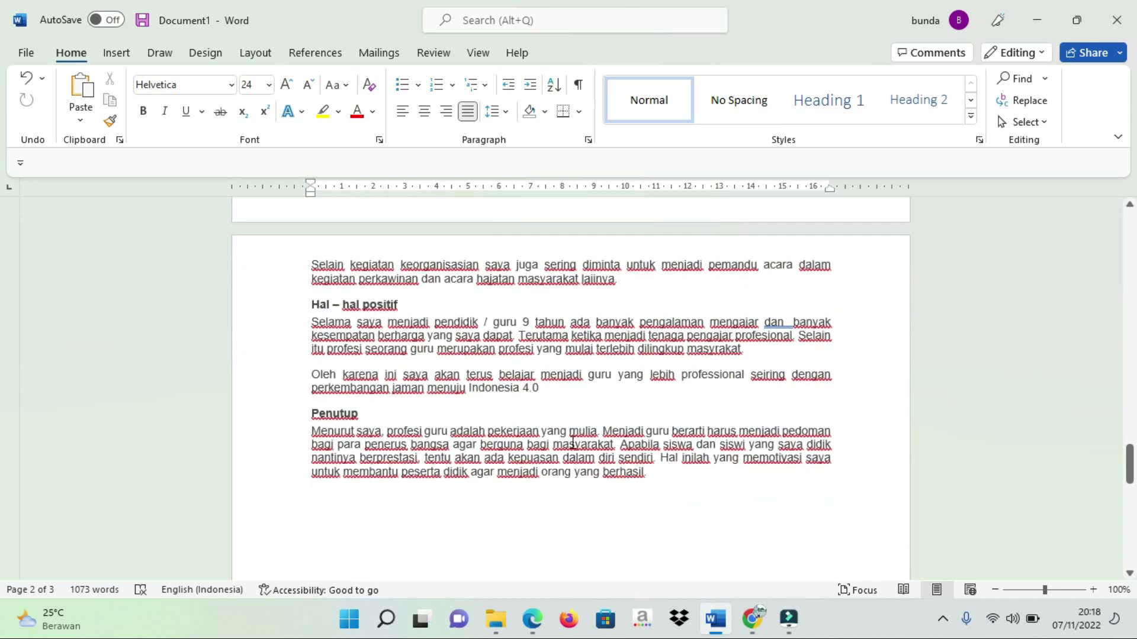
pyautogui.scroll(-1, 573, 442)
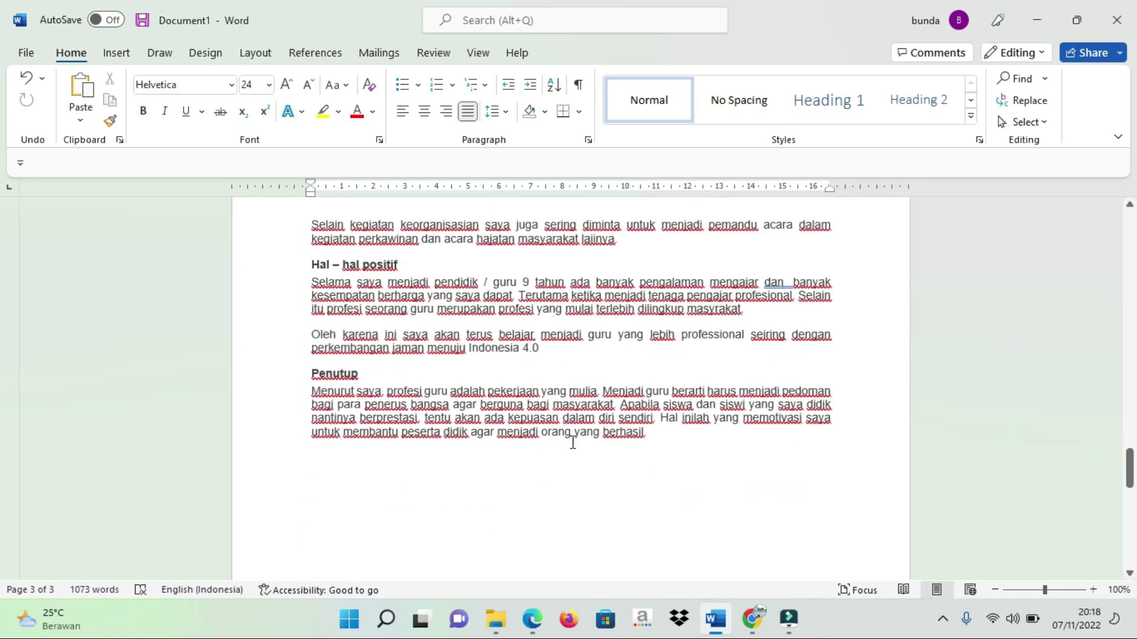
pyautogui.scroll(-1, 573, 443)
pyautogui.scroll(-1, 573, 442)
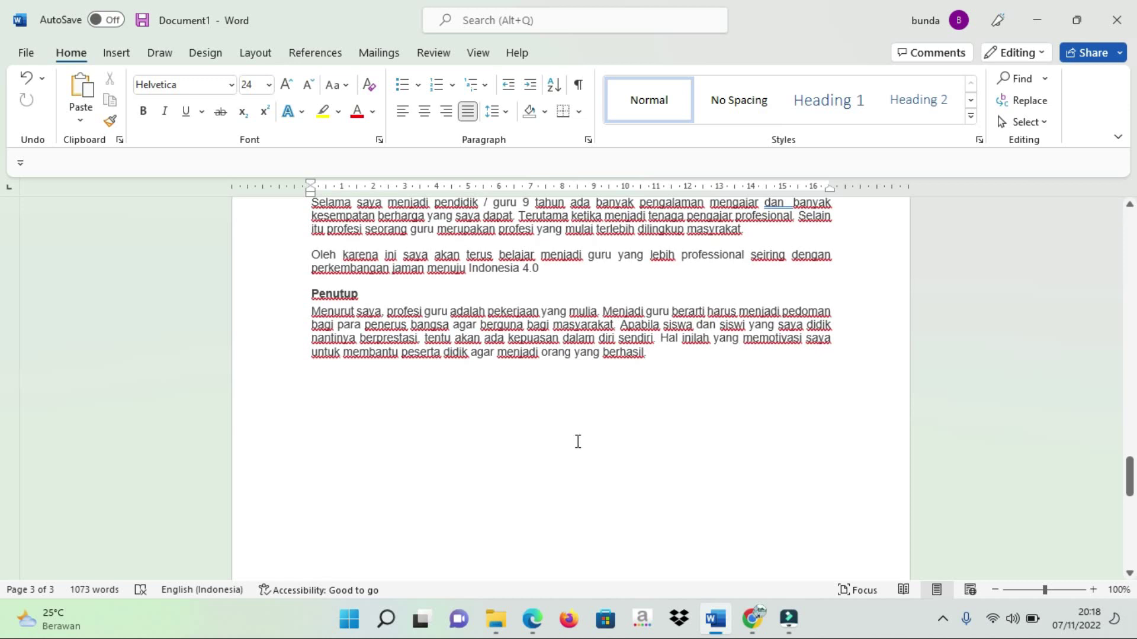
pyautogui.scroll(-1, 578, 442)
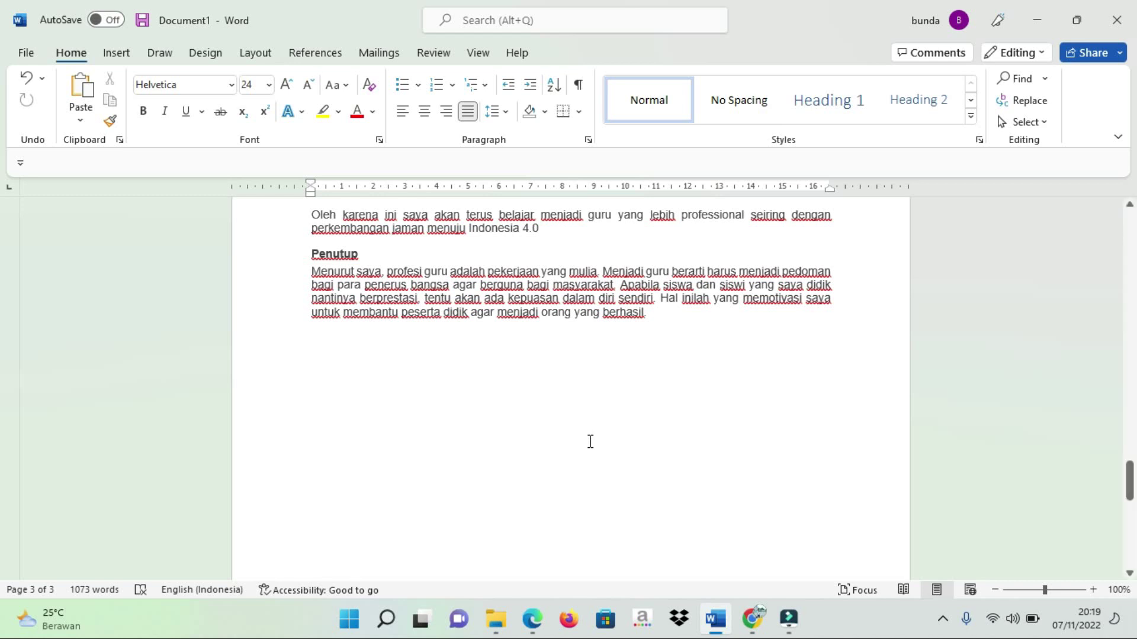
# - Return to the "Identias Diri" section of the sample self-description and look over its opening paragraphs
pyautogui.scroll(10, 590, 441)
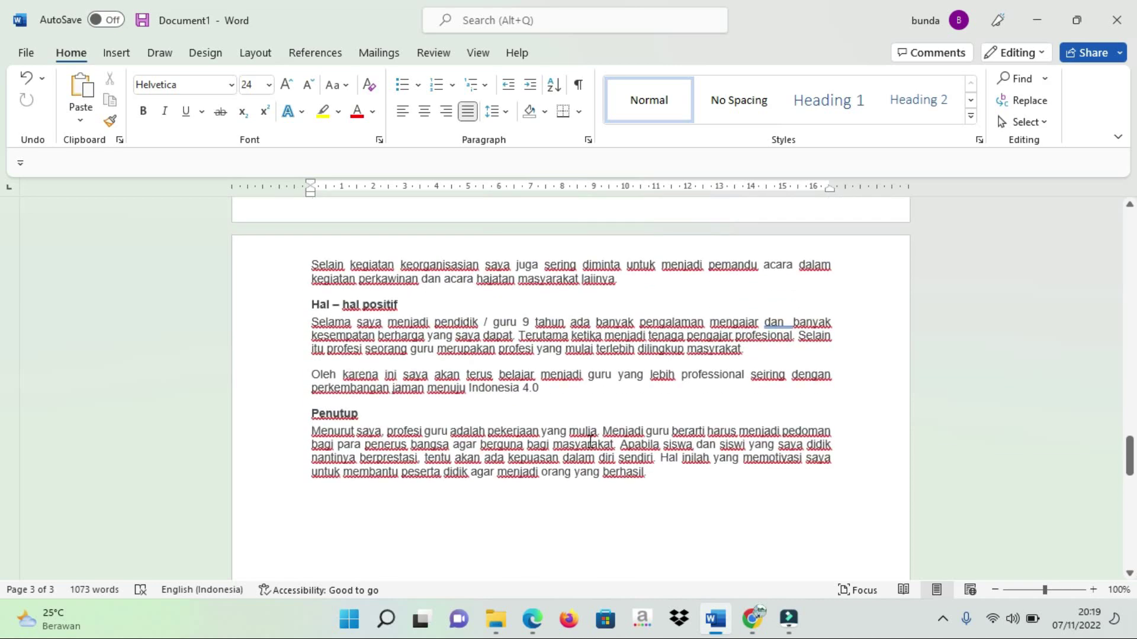
pyautogui.scroll(10, 591, 441)
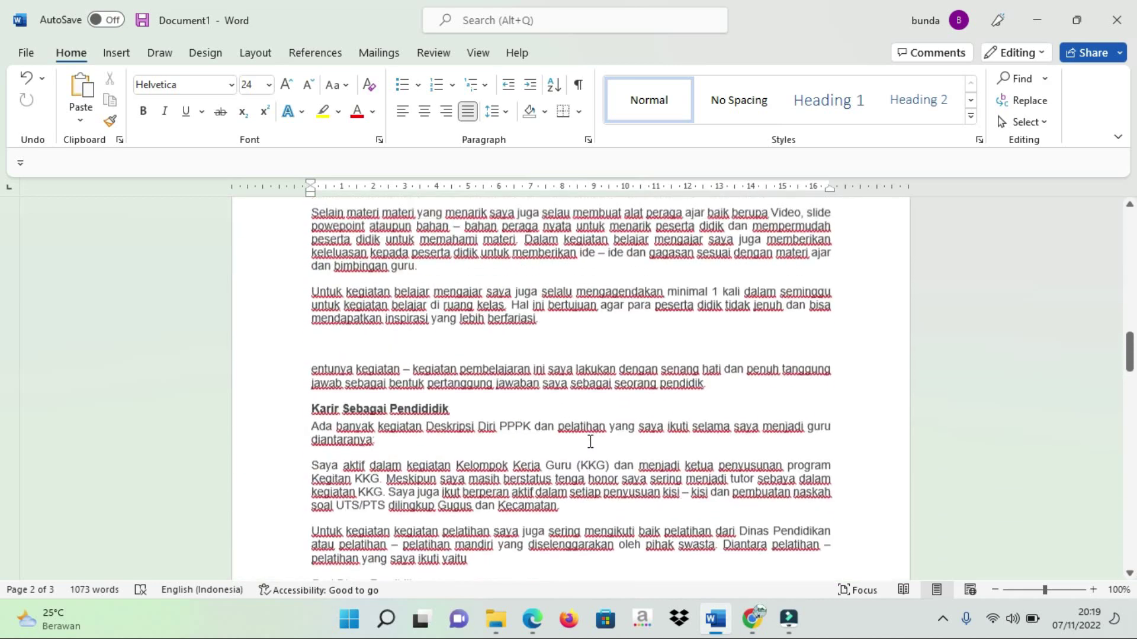
pyautogui.scroll(12, 590, 441)
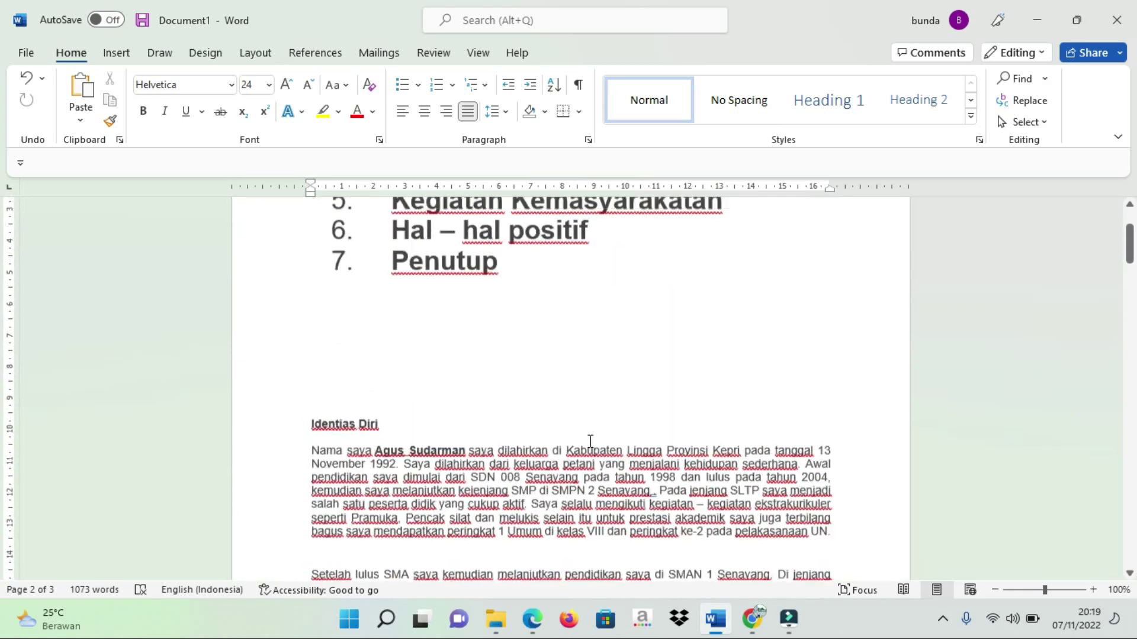
pyautogui.scroll(-5, 591, 447)
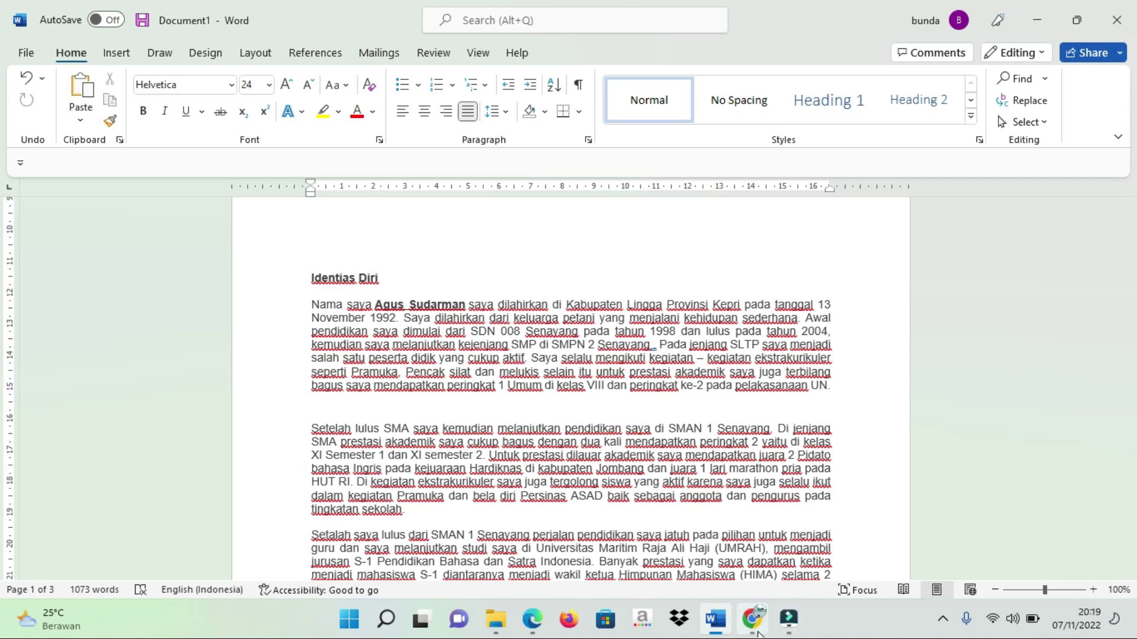
# - Switch to Chrome, set Pendidikan to "S-1 PENDIDIKAN BAHASA DAN SASTRA INDONESIA" on the SSCASN selection form, and continue to the Formasi stage
pyautogui.click(758, 631)
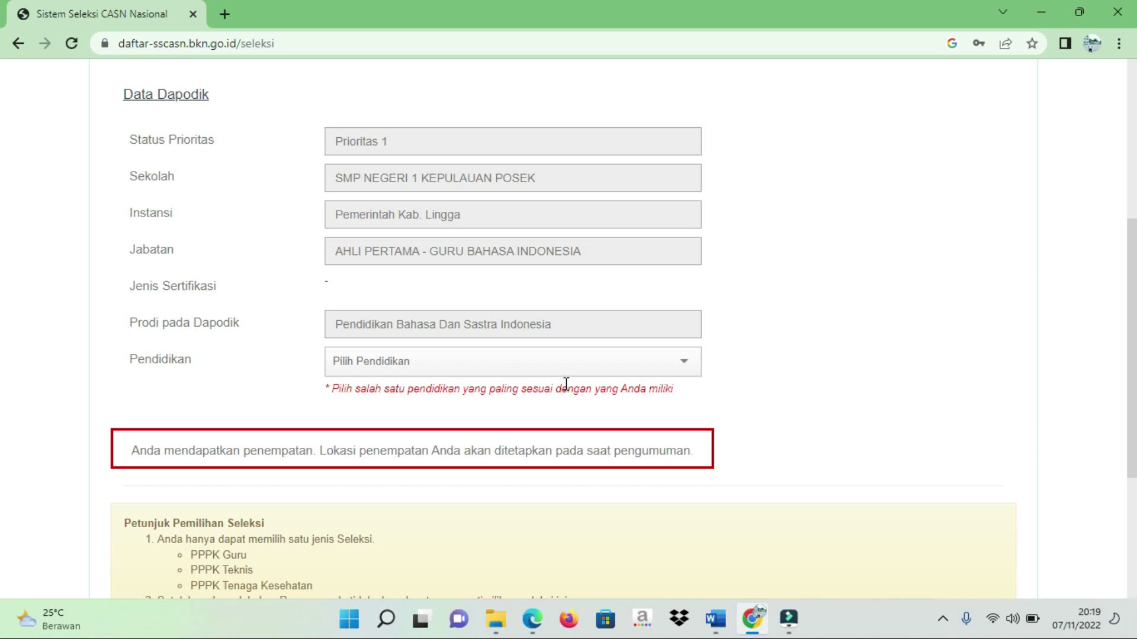
pyautogui.scroll(2, 561, 381)
pyautogui.scroll(-2, 563, 381)
pyautogui.click(688, 368)
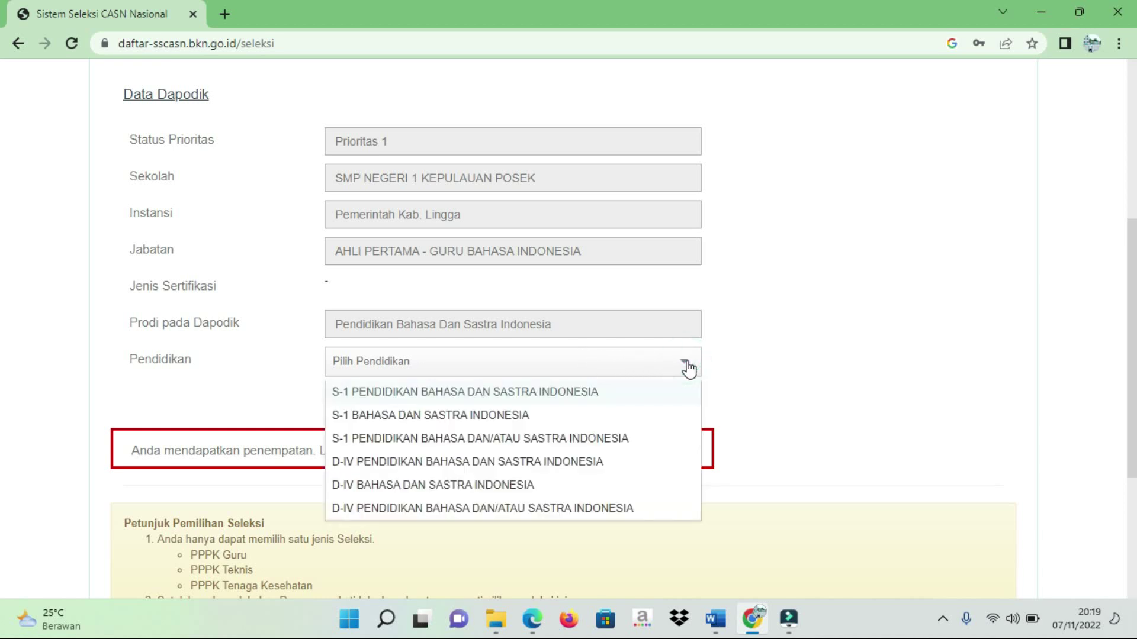
pyautogui.click(519, 392)
pyautogui.scroll(-4, 515, 398)
pyautogui.click(615, 501)
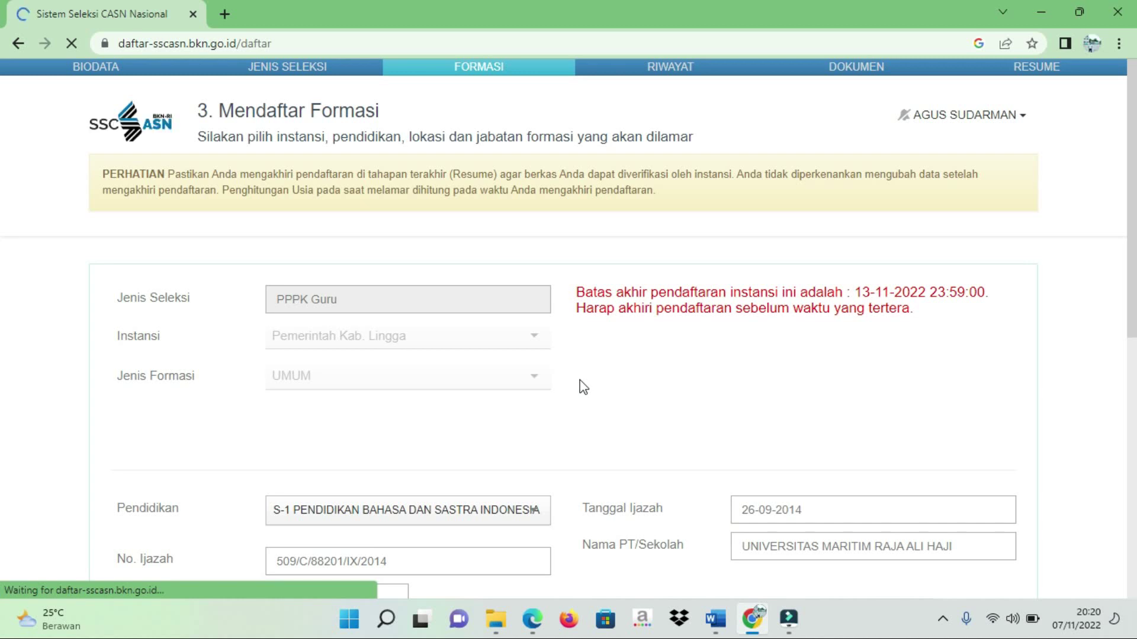
# - Check the formation and diploma details, enter the CAPTCHA code, and continue to the Riwayat stage
pyautogui.scroll(-4, 583, 386)
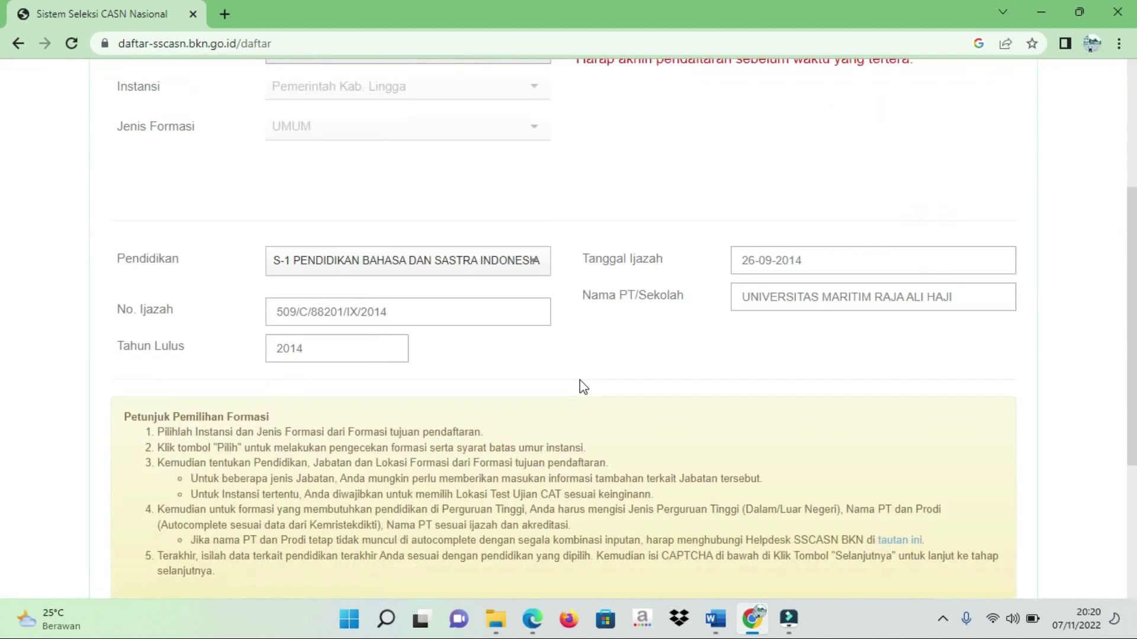
pyautogui.scroll(-4, 583, 387)
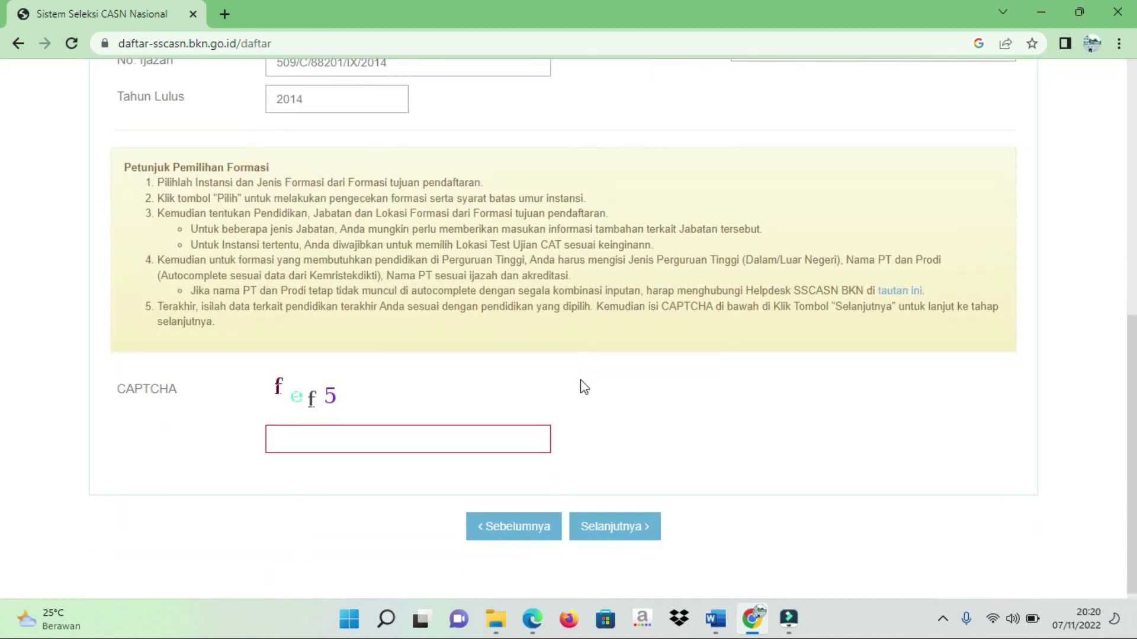
pyautogui.scroll(7, 583, 387)
pyautogui.scroll(-7, 584, 386)
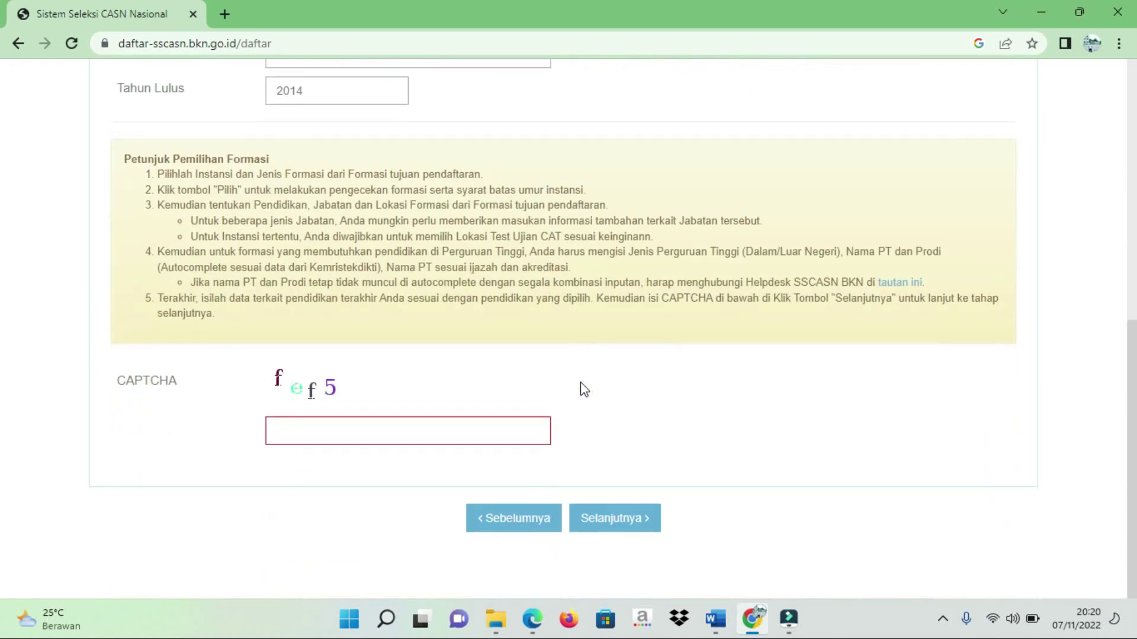
pyautogui.click(296, 429)
pyautogui.write('f')
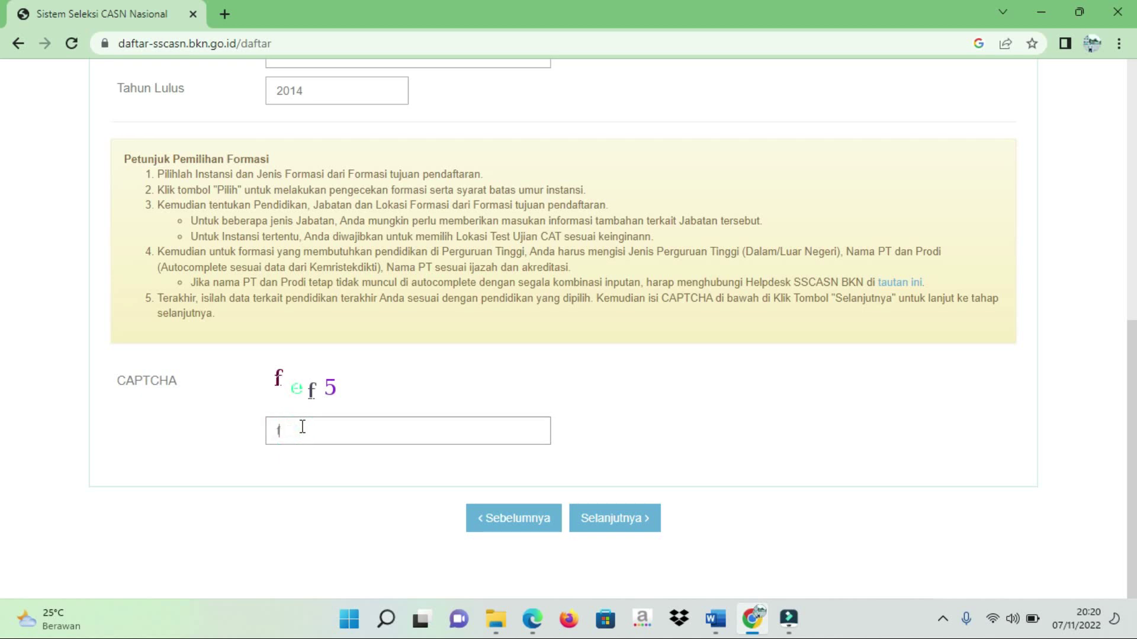
pyautogui.write('ef5')
pyautogui.click(604, 516)
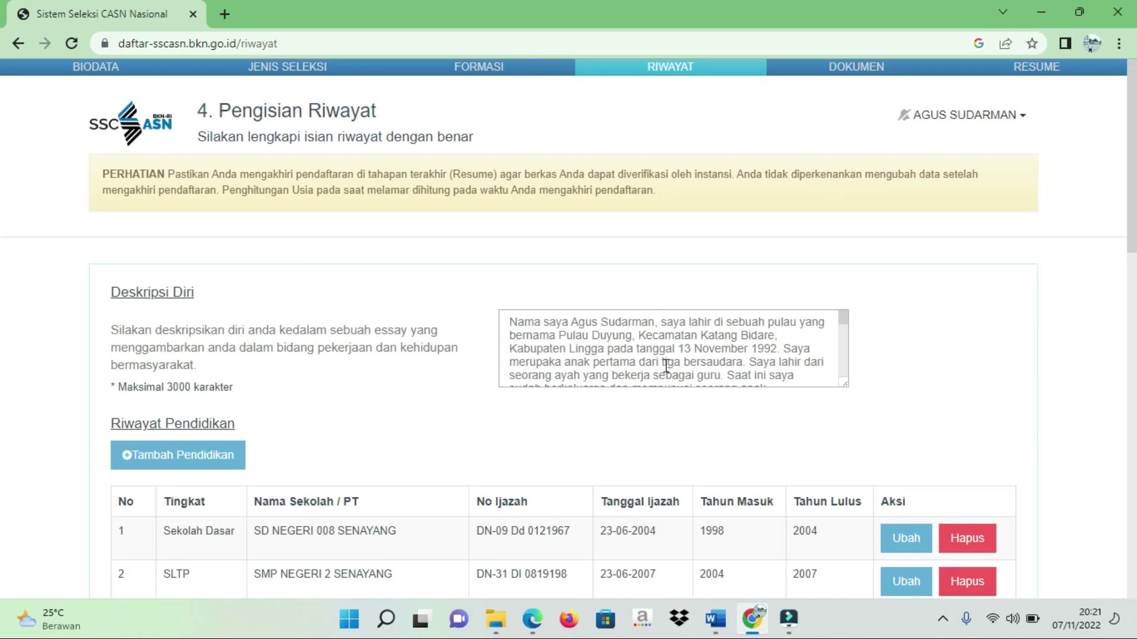
# - Read the self-description essay in the Deskripsi Diri field through to its closing paragraph
pyautogui.scroll(-1, 666, 365)
pyautogui.scroll(-3, 666, 365)
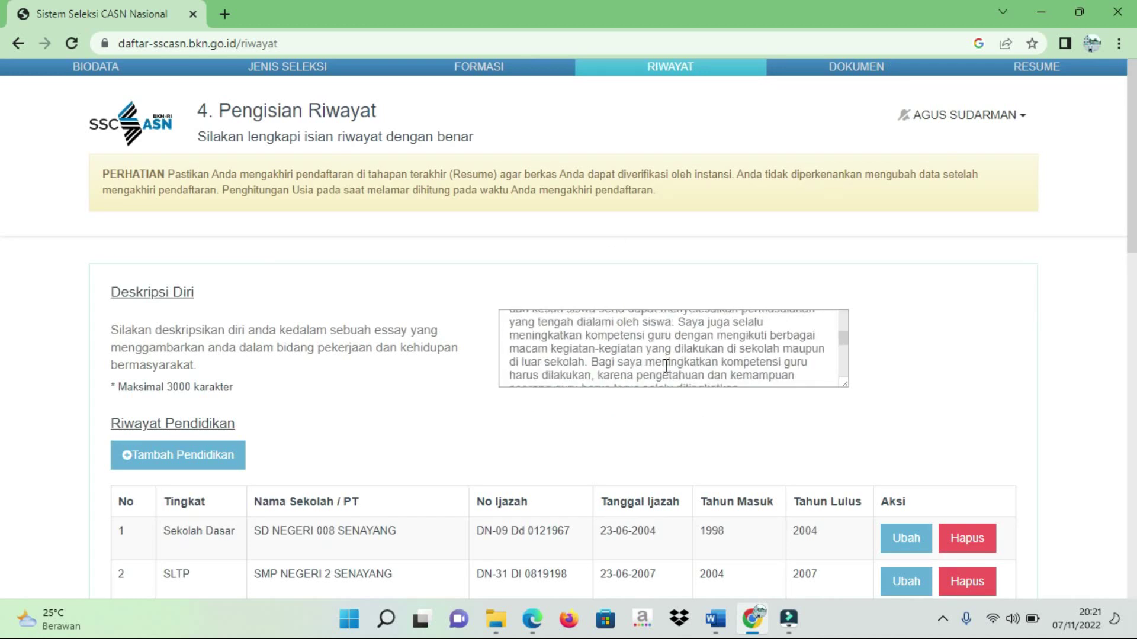
pyautogui.scroll(-4, 666, 365)
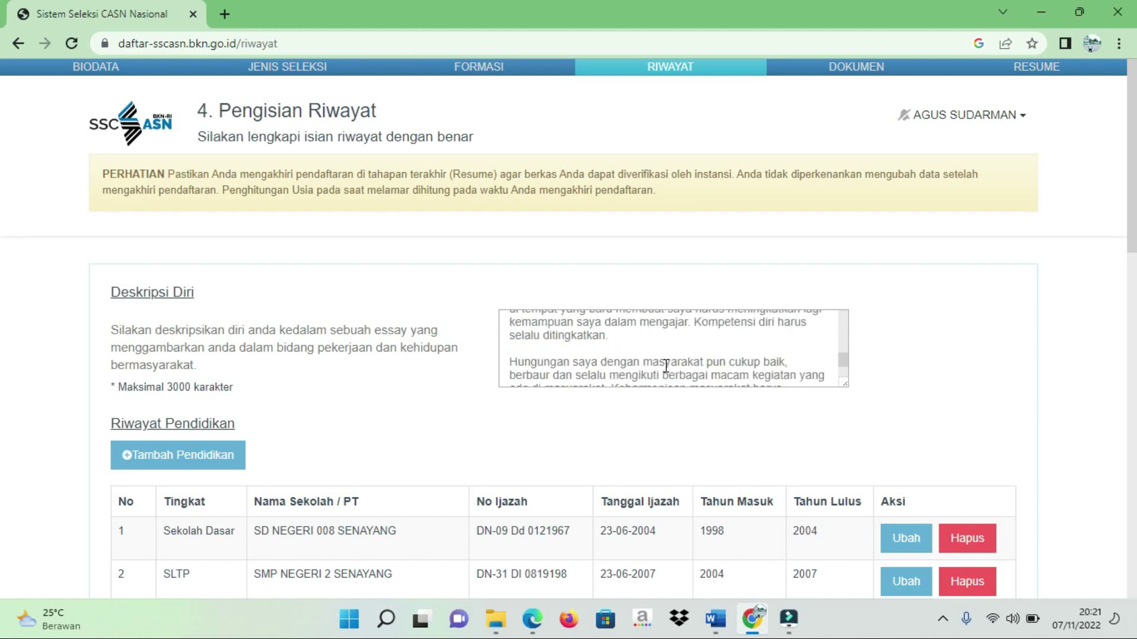
pyautogui.scroll(-2, 666, 365)
pyautogui.scroll(-3, 424, 441)
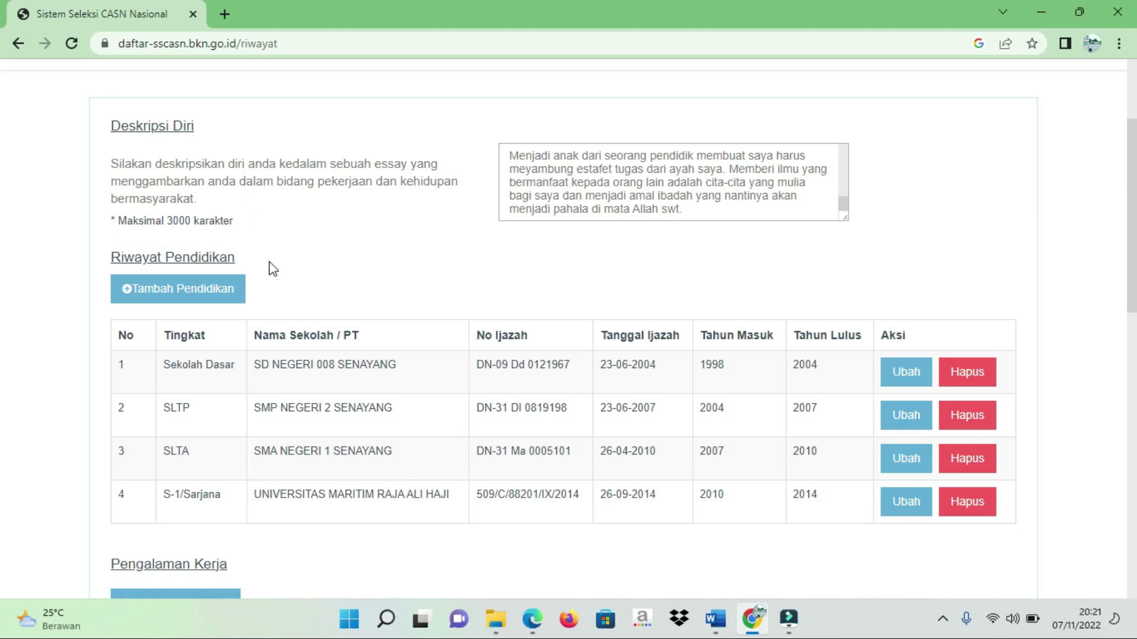
# - Examine the entries under Riwayat Pendidikan, Pengalaman Kerja and Pengalaman Organisasi
pyautogui.scroll(-1, 349, 322)
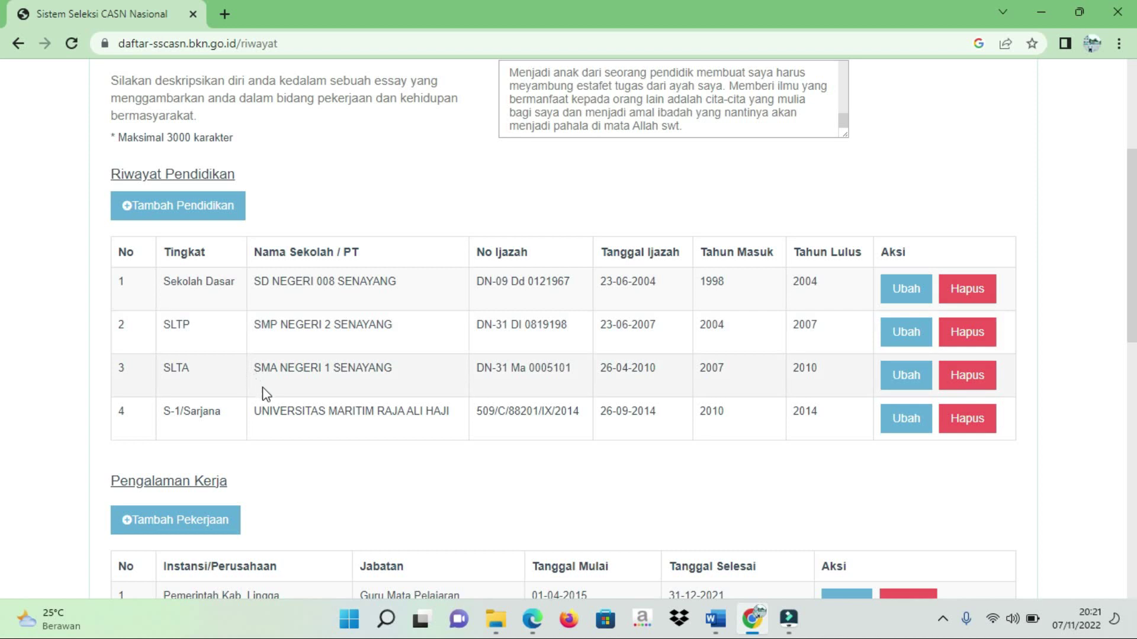
pyautogui.scroll(-1, 262, 392)
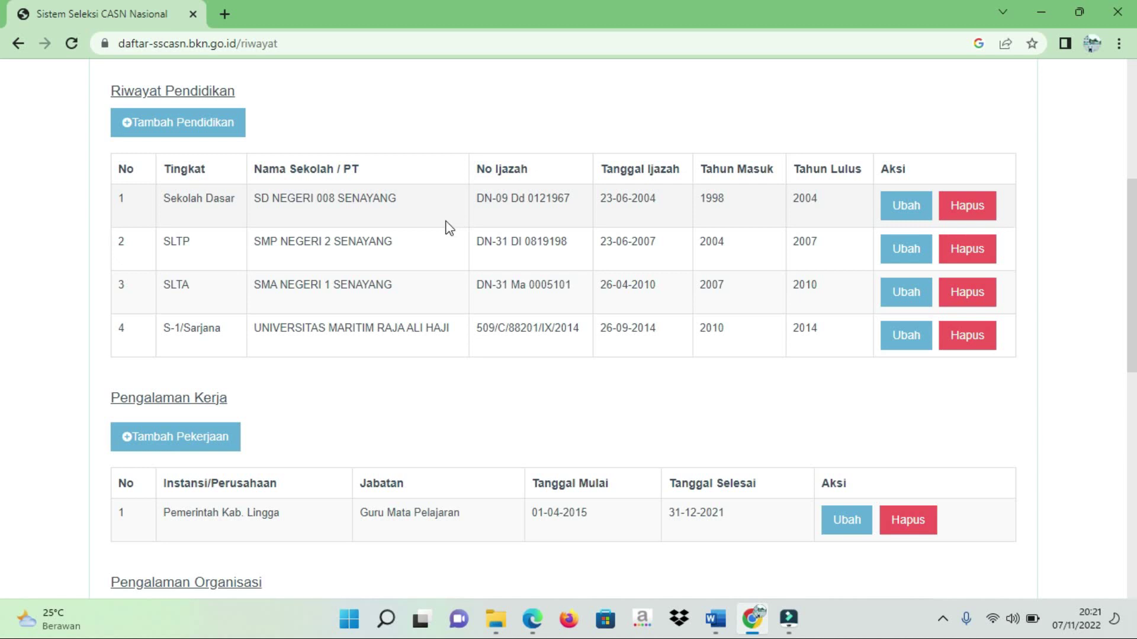
pyautogui.scroll(-3, 449, 229)
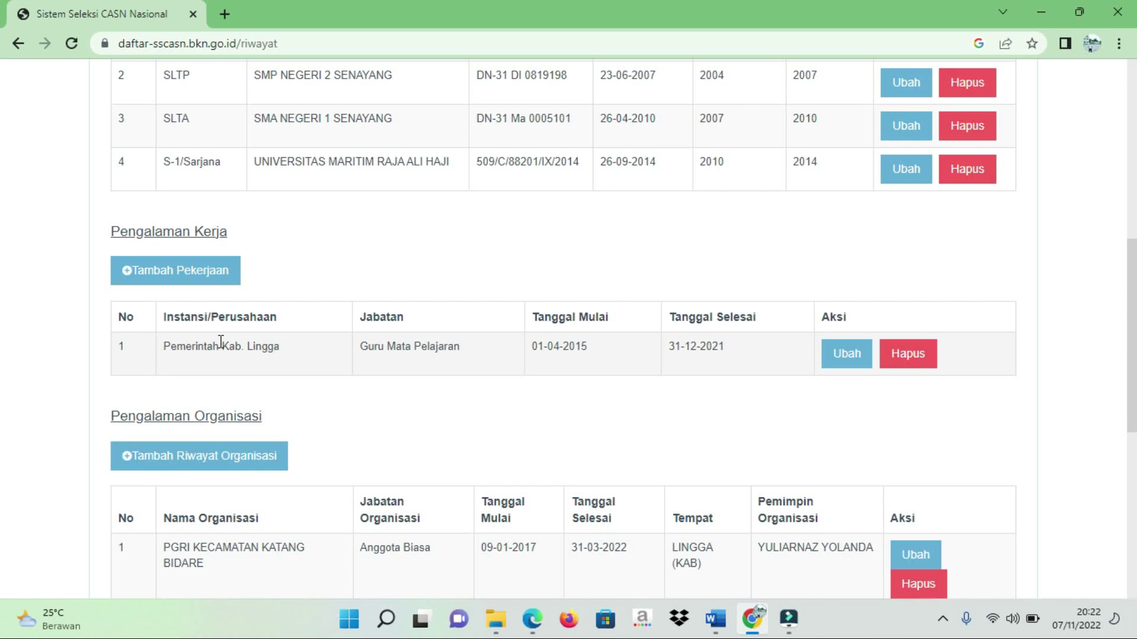
pyautogui.scroll(-1, 221, 342)
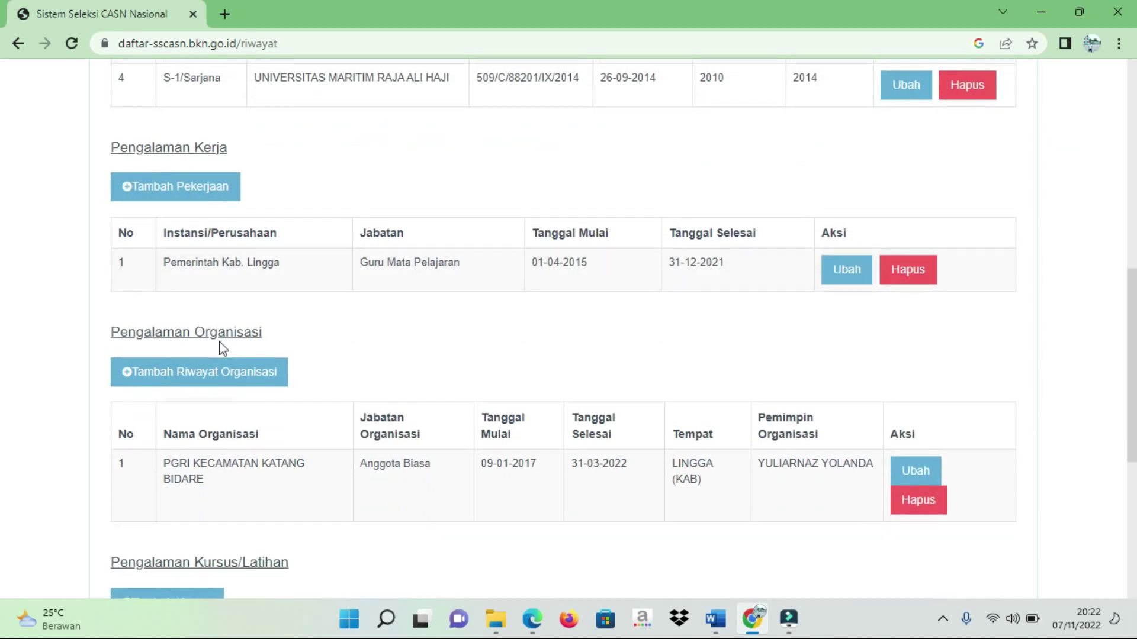
pyautogui.scroll(-1, 221, 343)
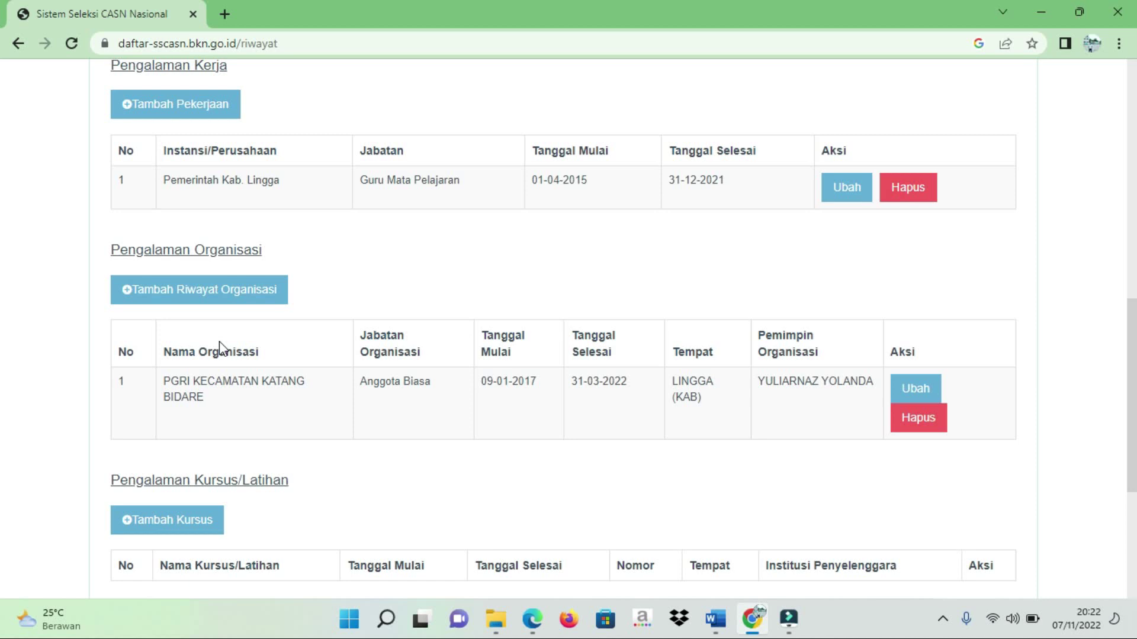
pyautogui.scroll(-1, 222, 401)
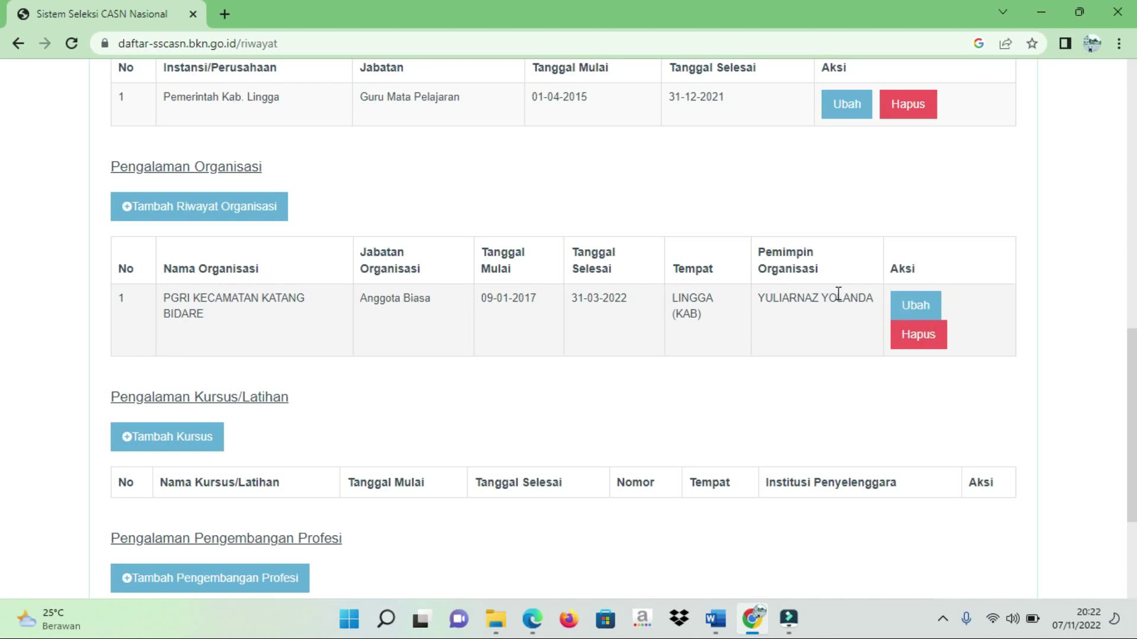
# - Check the Pengalaman Kursus/Latihan and Pengalaman Pengembangan Profesi sections, and continue to the Dokumen stage
pyautogui.scroll(-2, 574, 376)
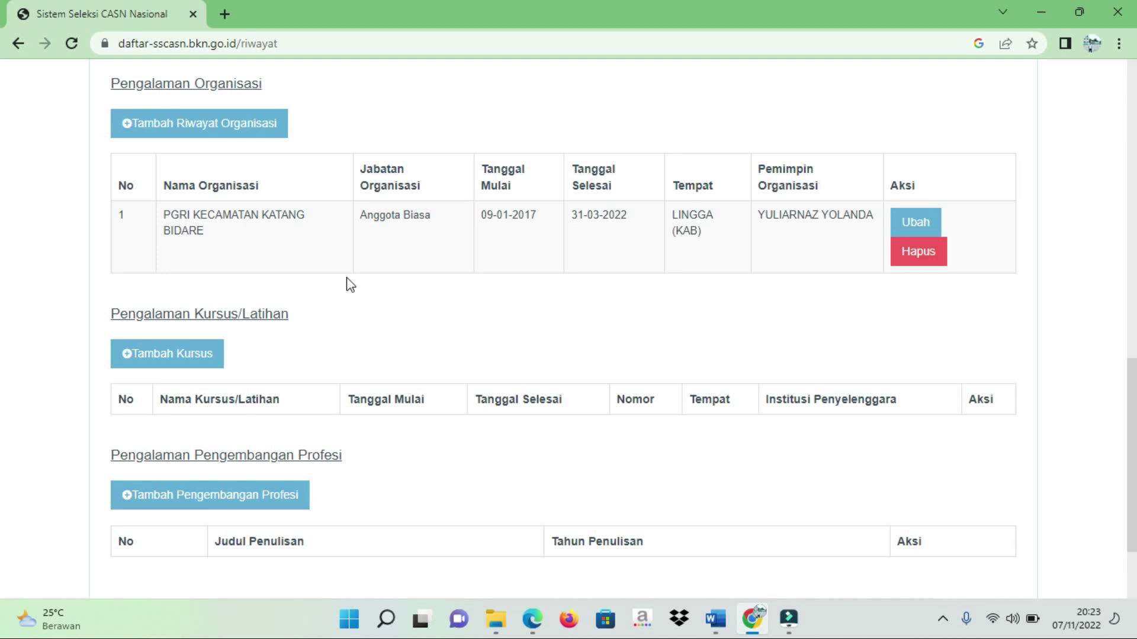
pyautogui.scroll(-2, 352, 293)
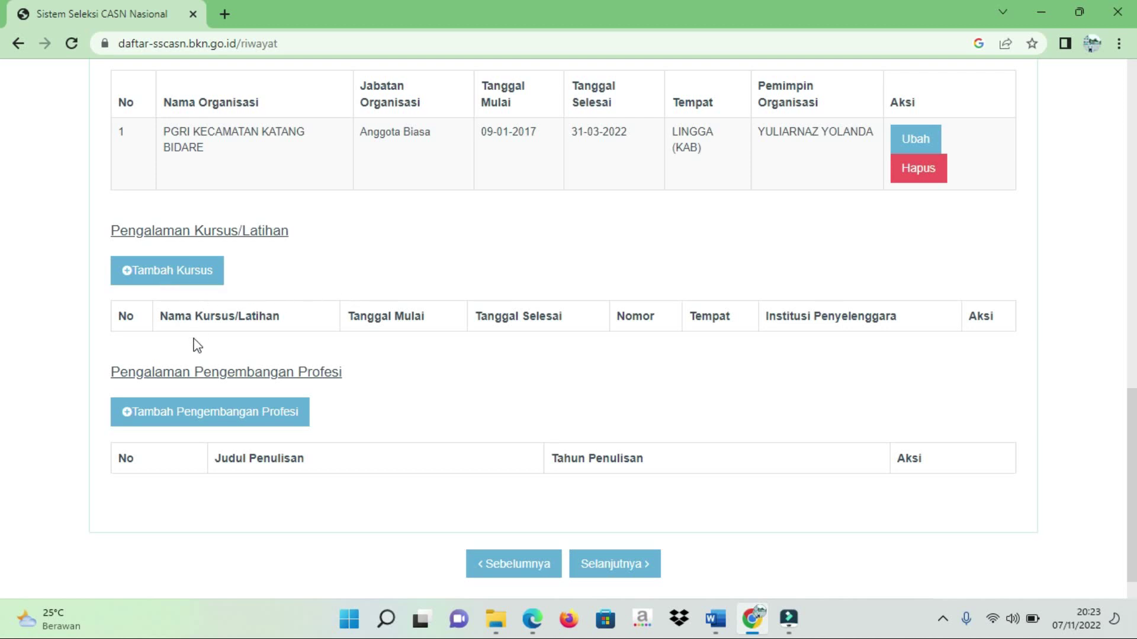
pyautogui.scroll(-1, 197, 417)
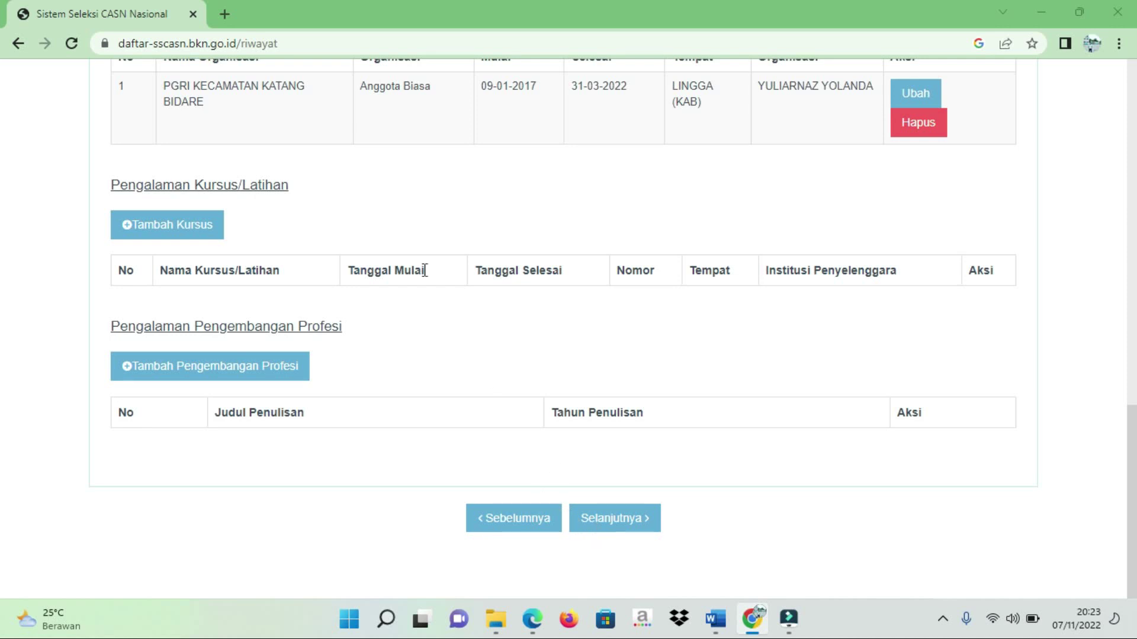
pyautogui.scroll(20, 425, 267)
pyautogui.scroll(-15, 429, 266)
pyautogui.click(587, 518)
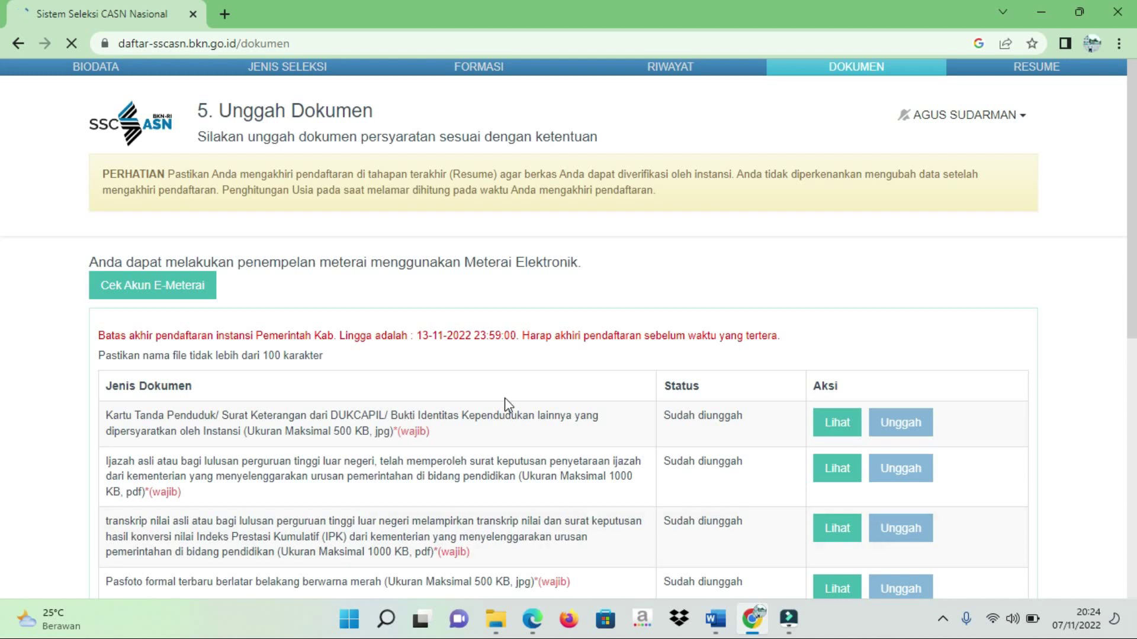
# - Review the required documents' upload status and the Ketentuan unggah dokumen rules, and continue to the Resume stage
pyautogui.scroll(-3, 506, 406)
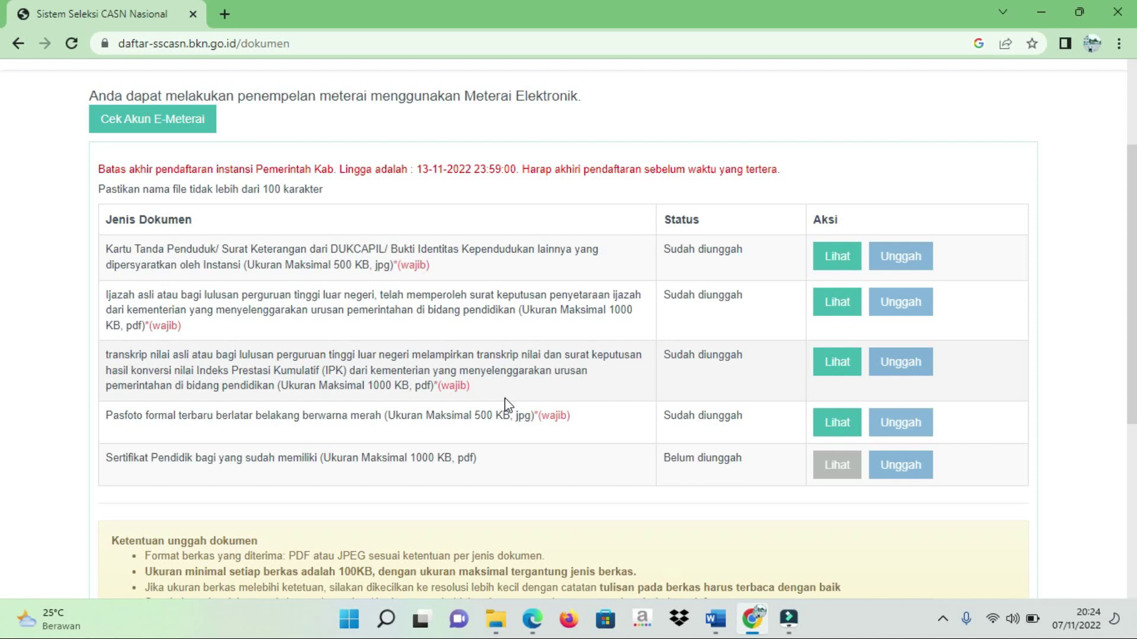
pyautogui.scroll(-3, 500, 403)
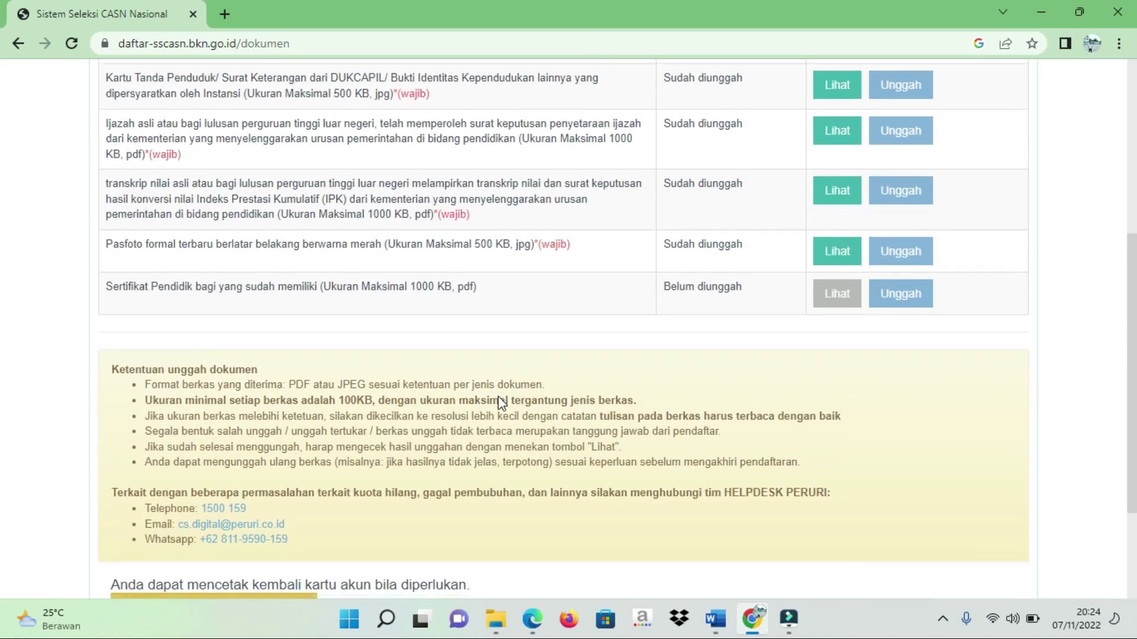
pyautogui.scroll(-3, 499, 400)
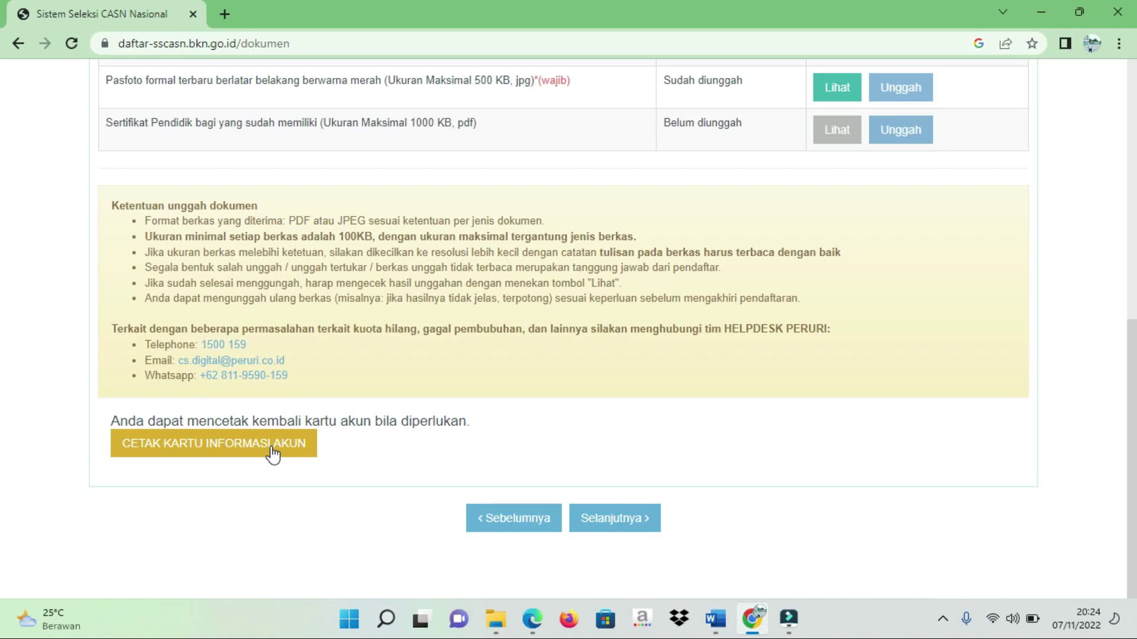
pyautogui.scroll(7, 370, 338)
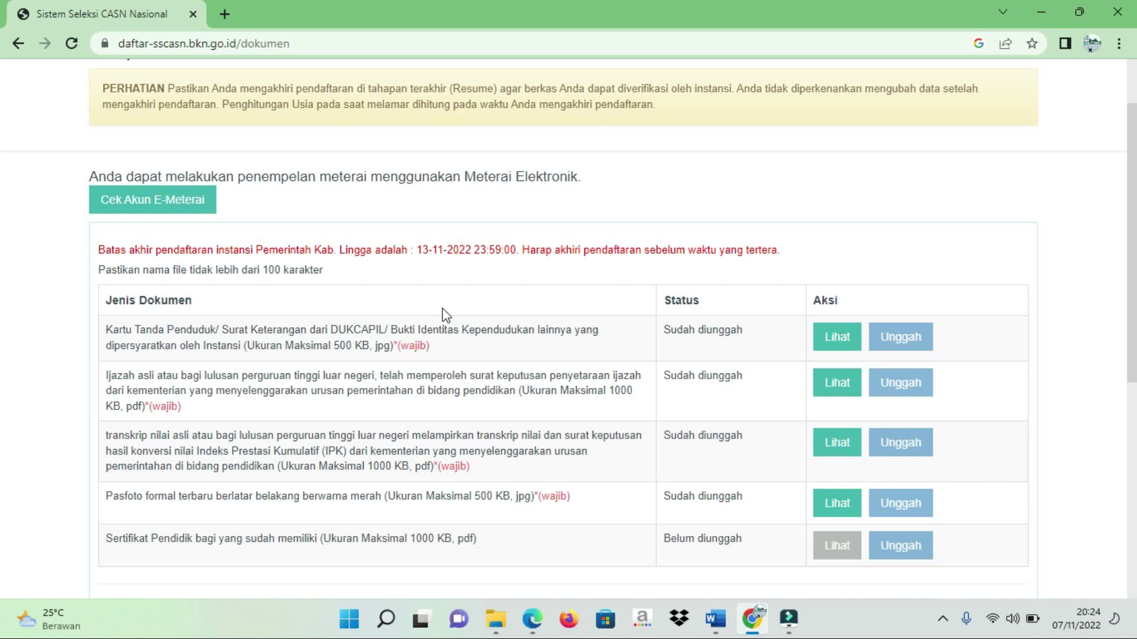
pyautogui.scroll(-1, 442, 309)
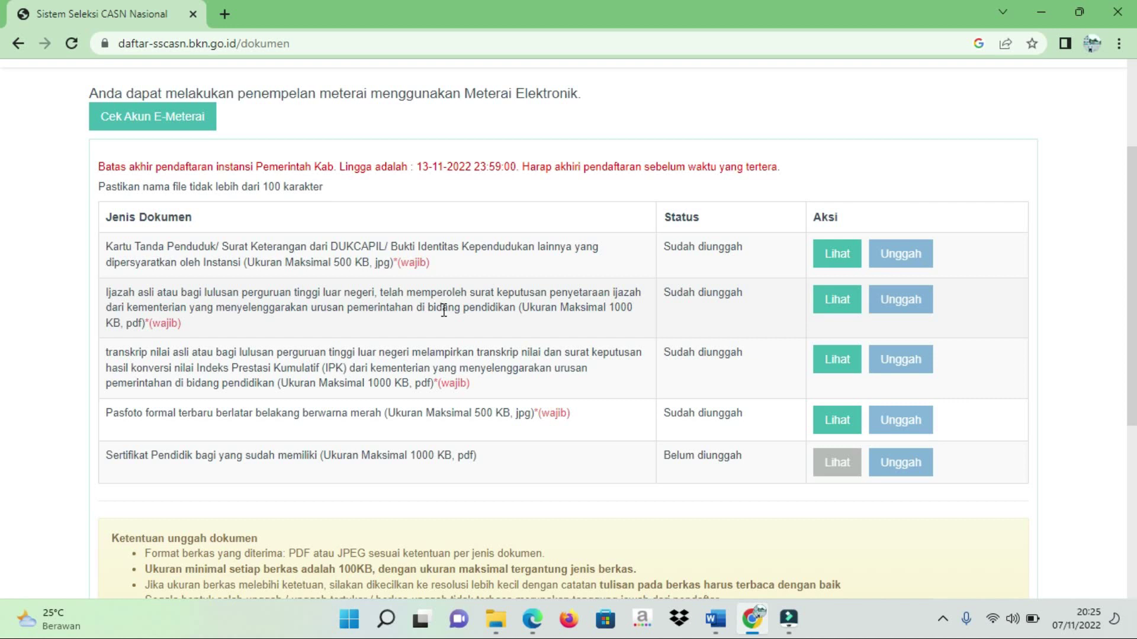
pyautogui.scroll(-4, 443, 309)
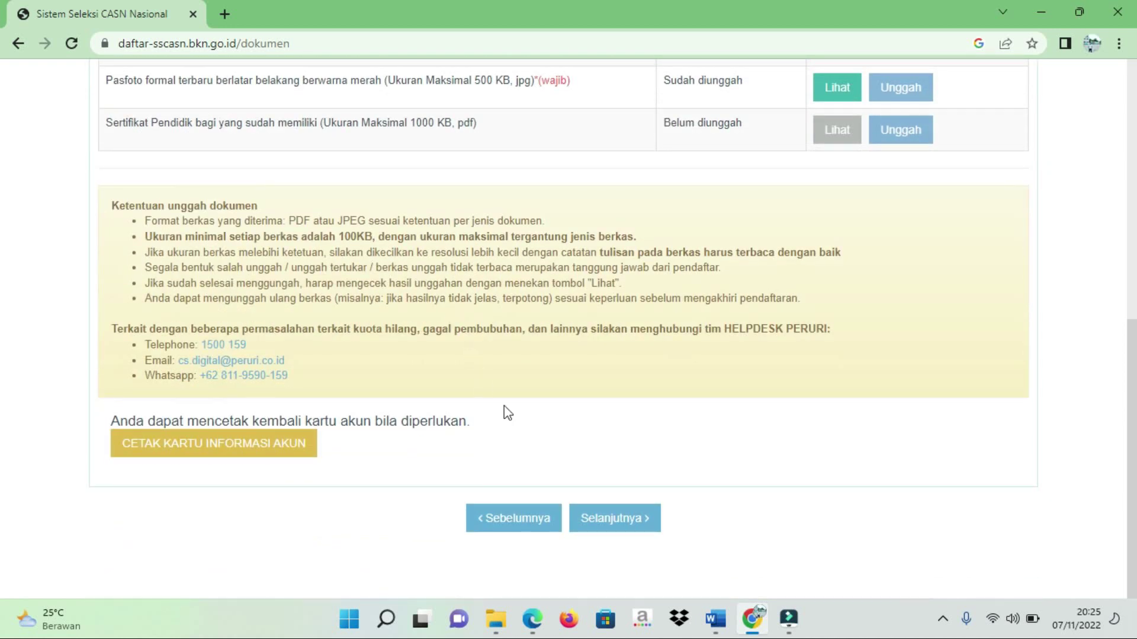
pyautogui.click(596, 521)
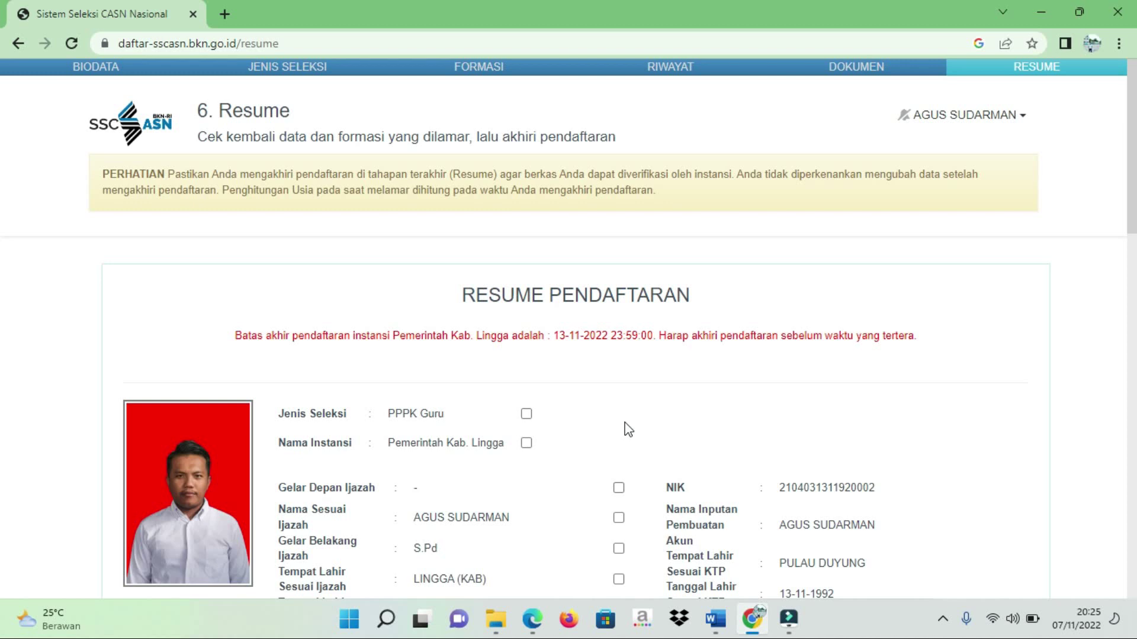
# - Review the Resume Pendaftaran page from the registration deadline and applicant data through Persyaratan Instansi to the Petunjuk mengenai Resume
pyautogui.scroll(-12, 639, 432)
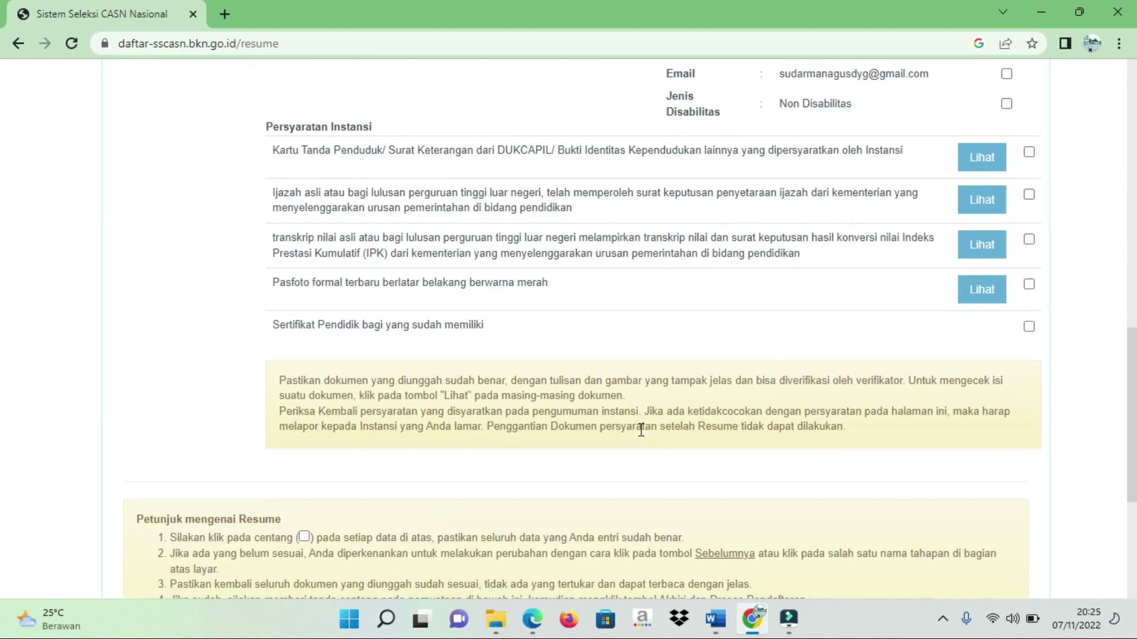
pyautogui.scroll(15, 641, 430)
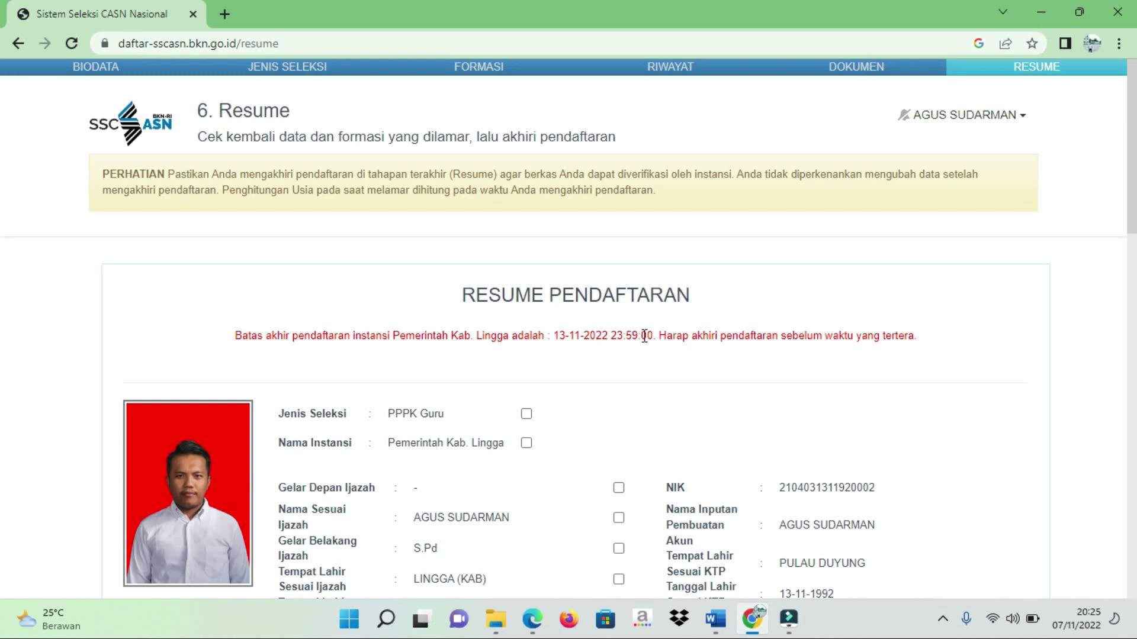
pyautogui.scroll(-5, 656, 349)
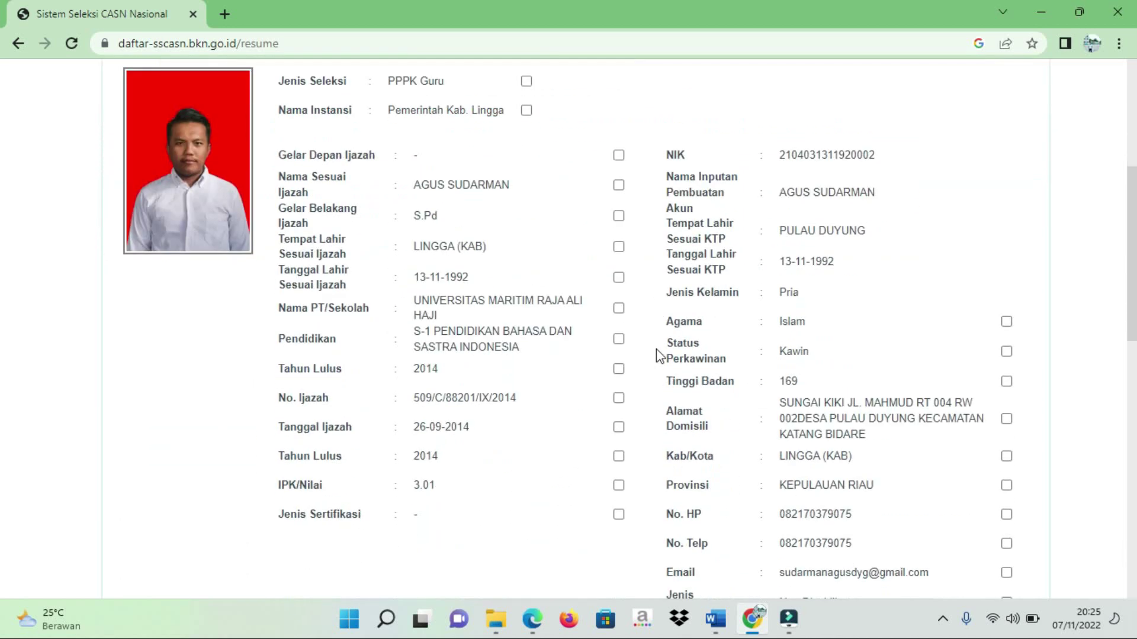
pyautogui.scroll(-11, 656, 349)
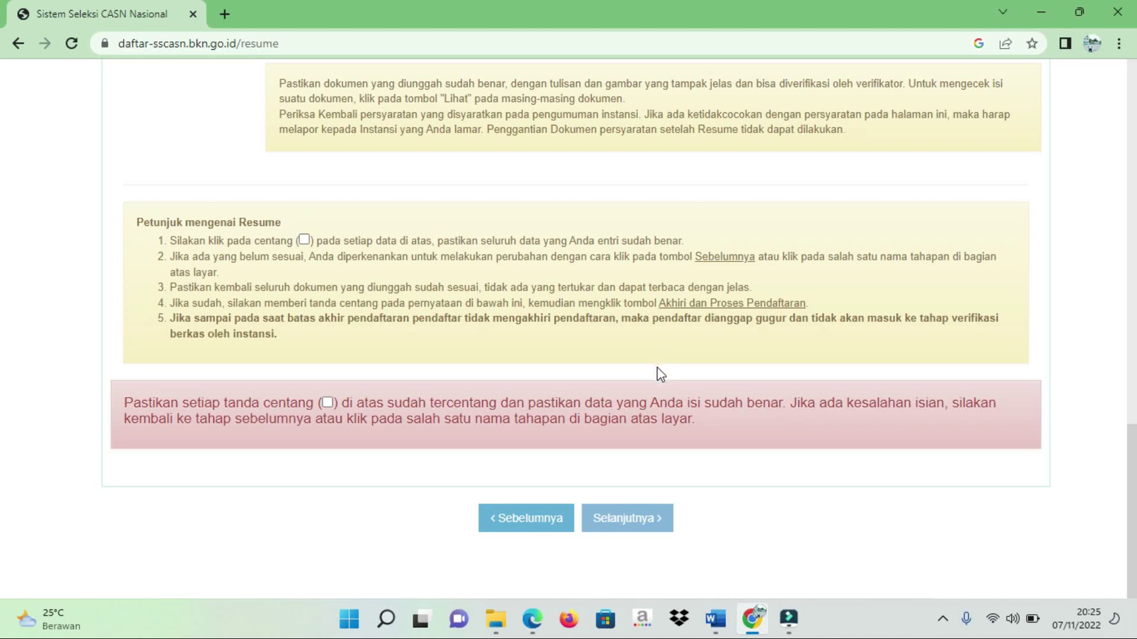
pyautogui.scroll(15, 658, 369)
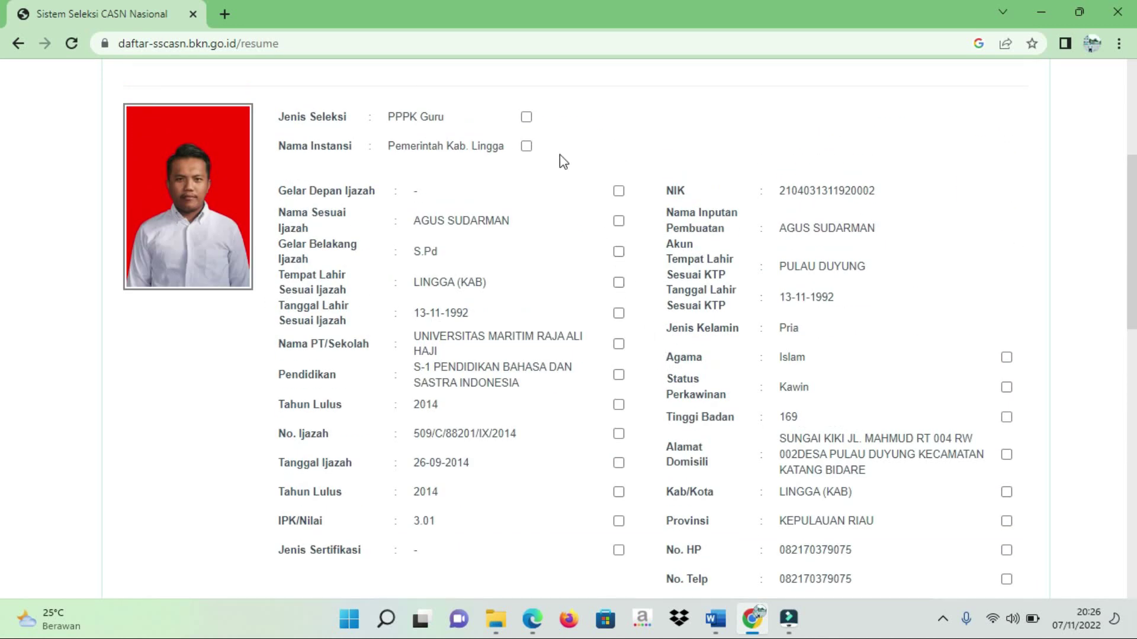
# - Mark the Jenis Sertifikasi entry in the resume data as checked
pyautogui.scroll(-1, 629, 224)
pyautogui.scroll(-3, 628, 218)
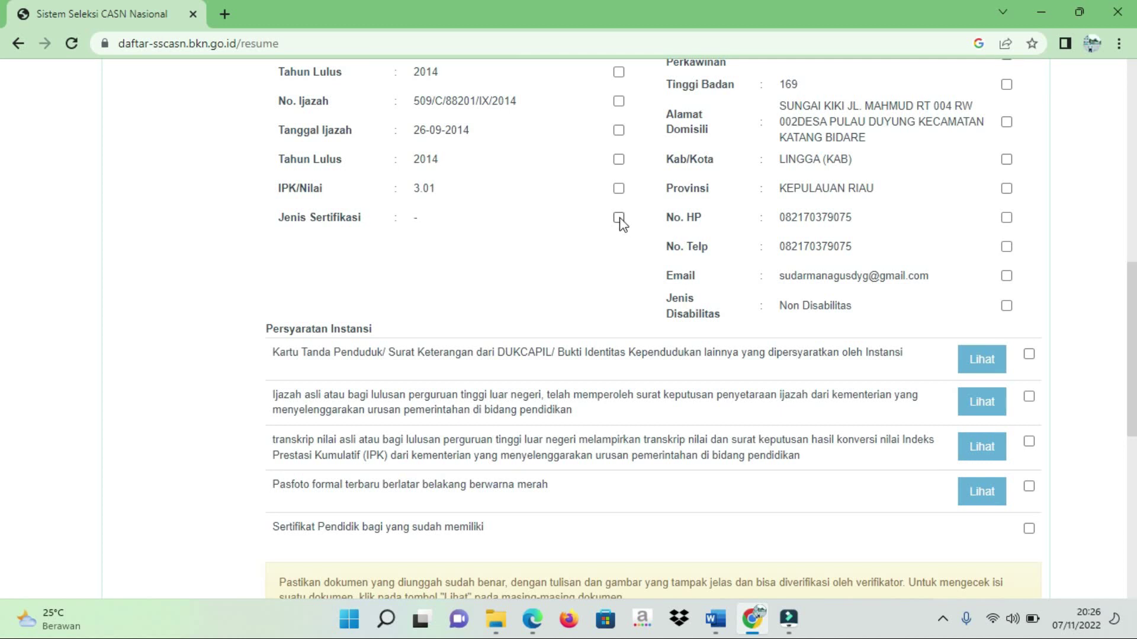
pyautogui.click(619, 219)
pyautogui.scroll(-1, 1005, 243)
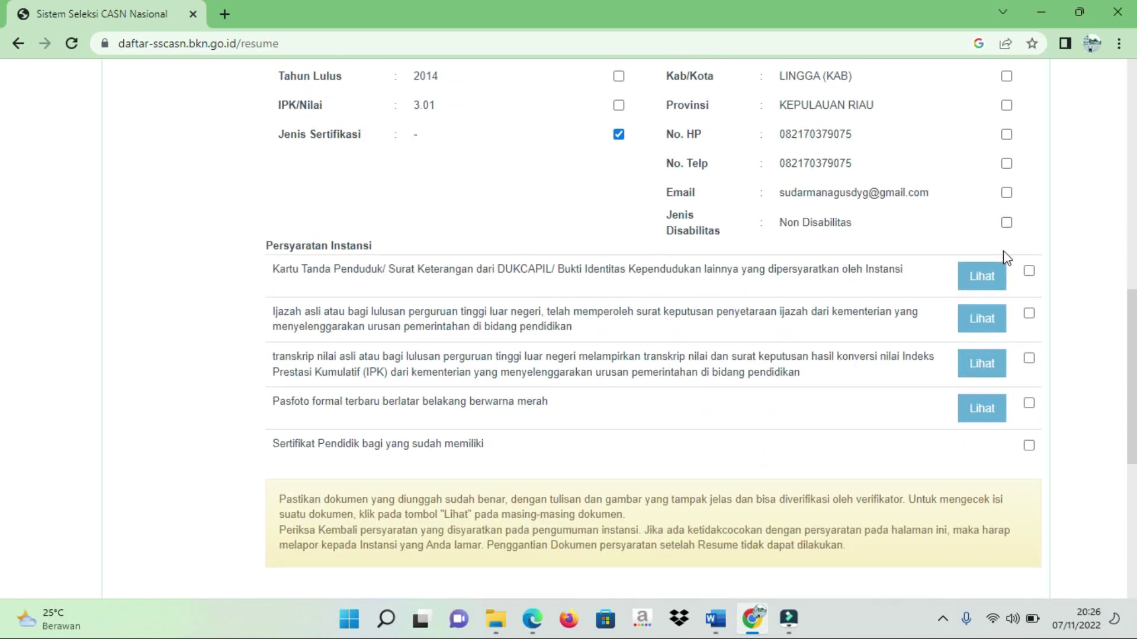
# - Read the resume instructions and closing reminder, recheck the applicant data, and return to the Dokumen stage
pyautogui.scroll(-5, 1002, 251)
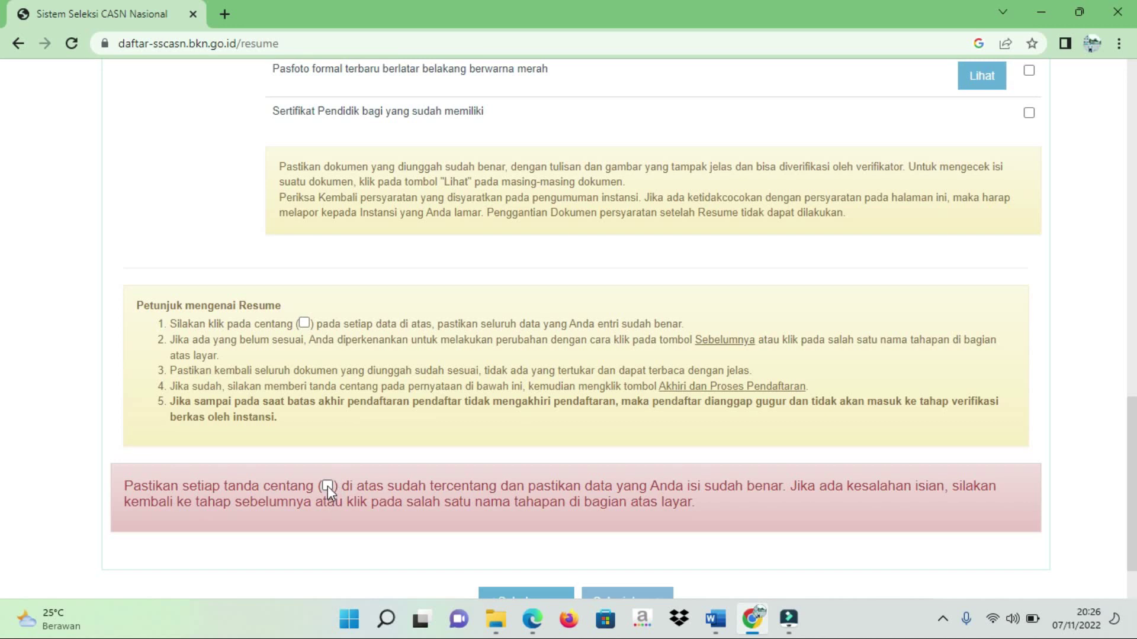
pyautogui.scroll(-2, 328, 485)
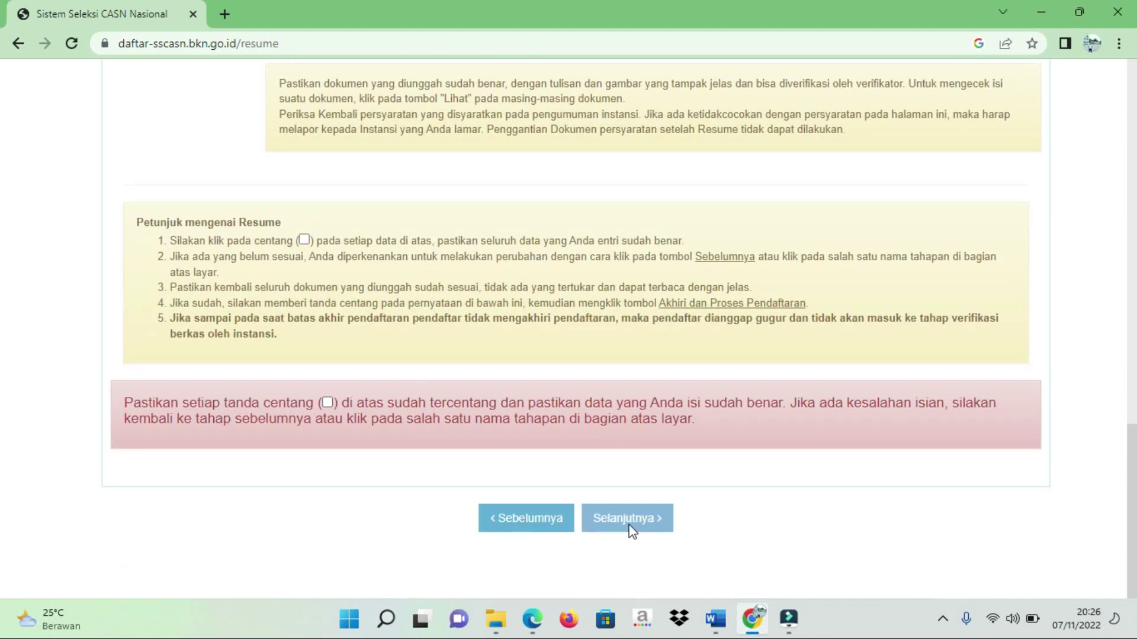
pyautogui.scroll(5, 590, 248)
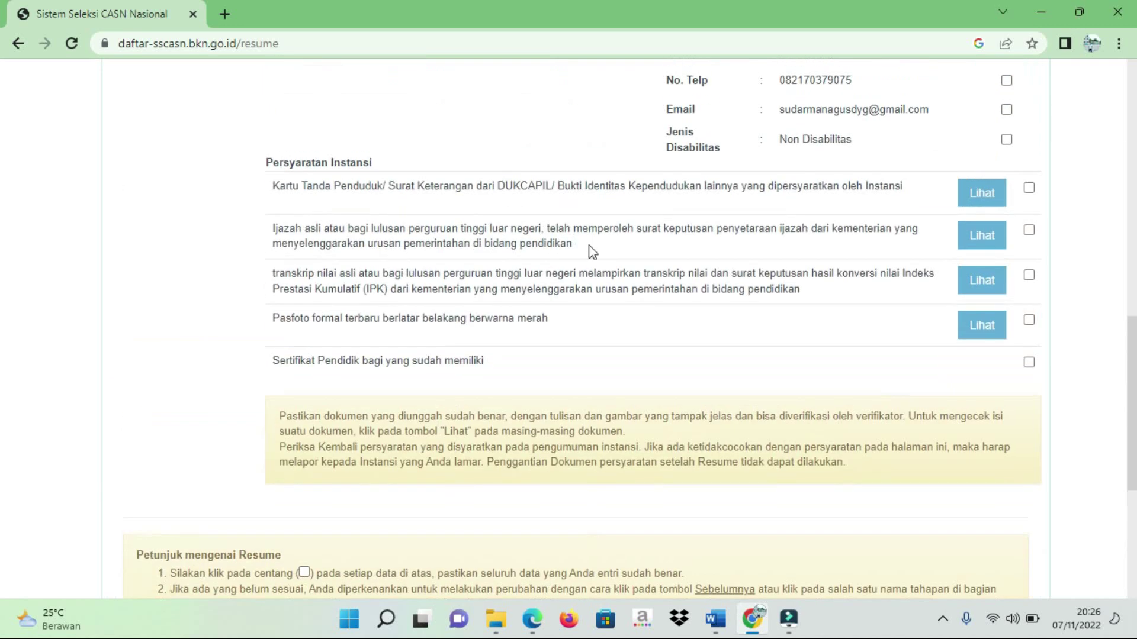
pyautogui.scroll(6, 590, 252)
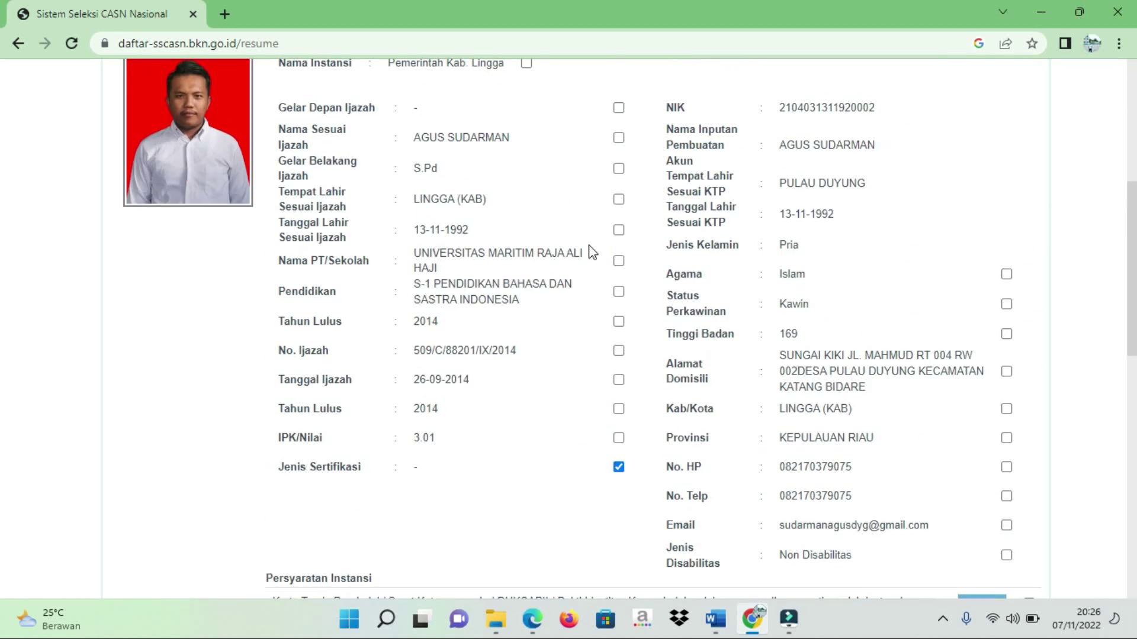
pyautogui.scroll(5, 592, 252)
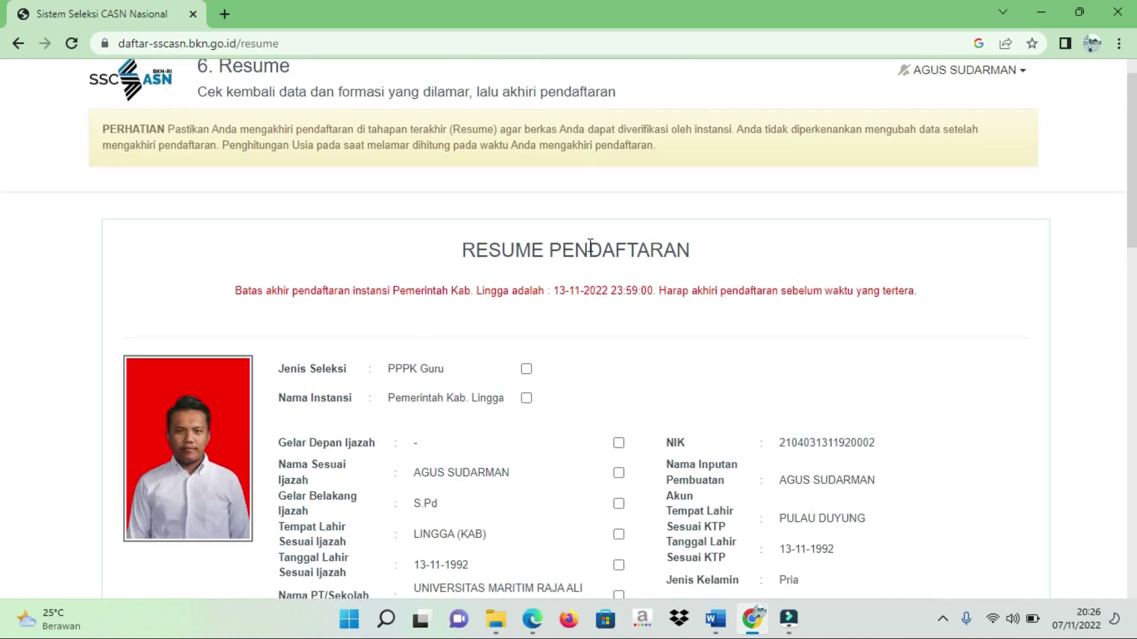
pyautogui.scroll(1, 590, 247)
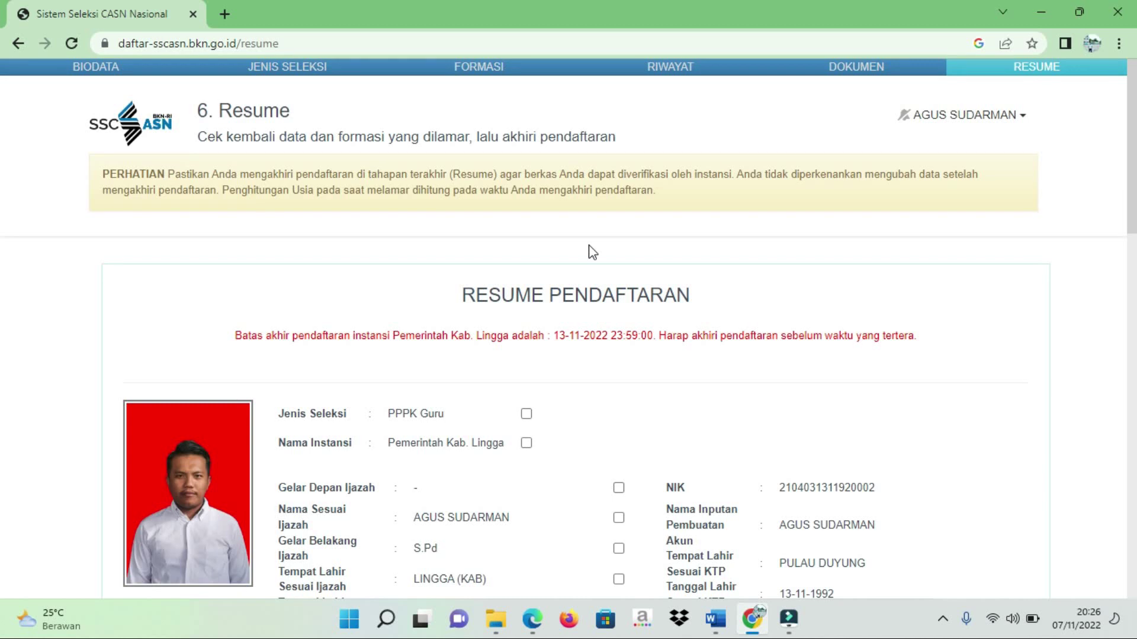
pyautogui.click(864, 68)
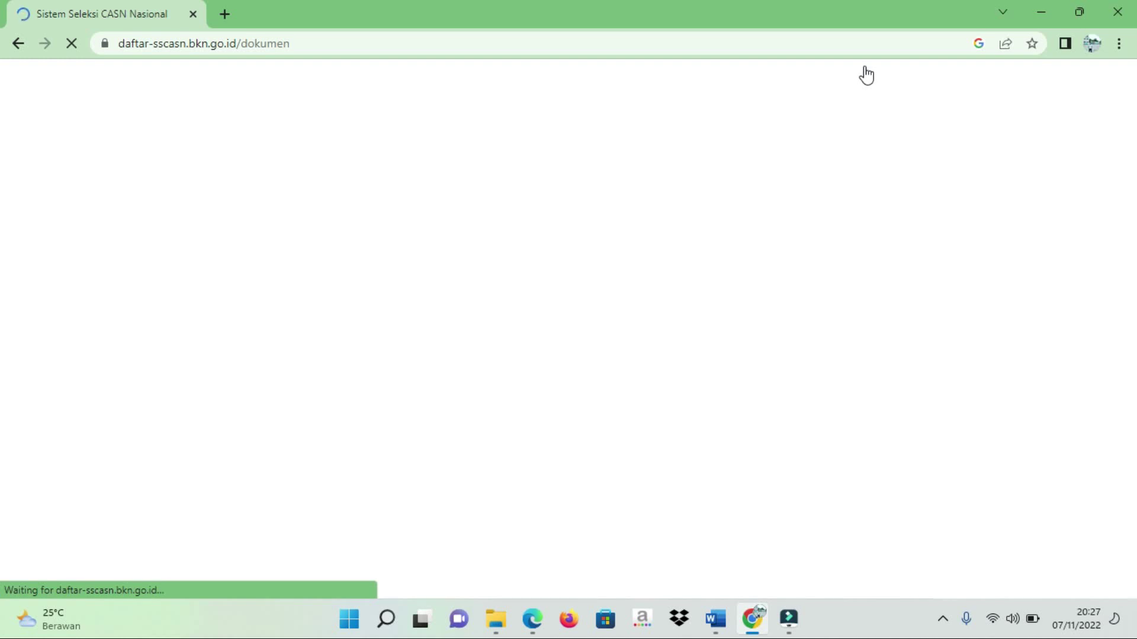
pyautogui.click(783, 631)
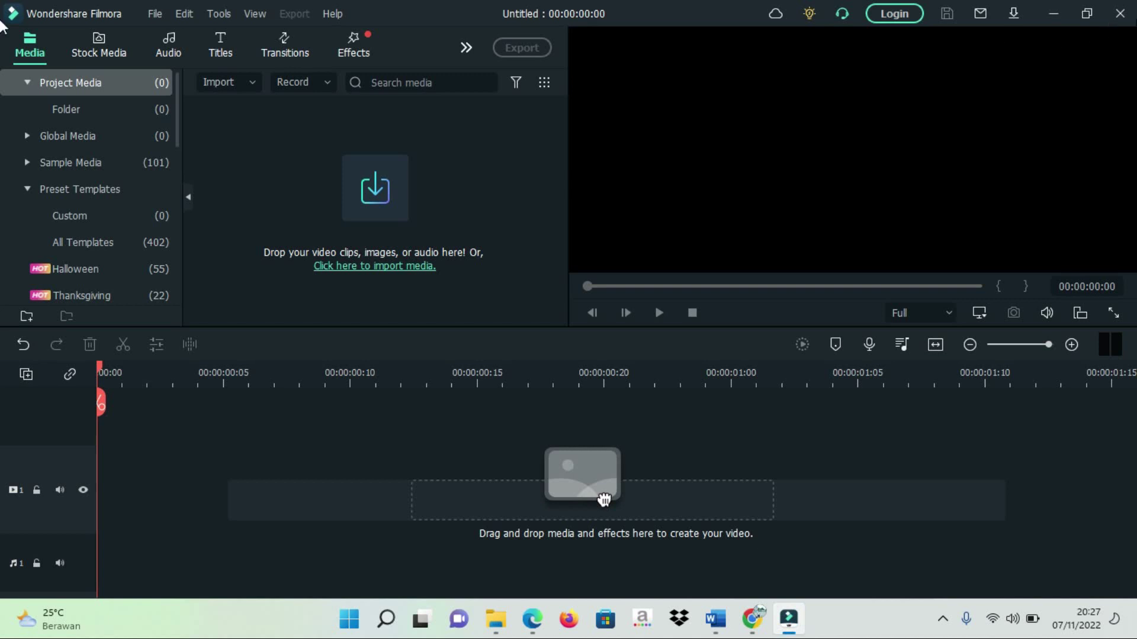
pyautogui.click(1120, 13)
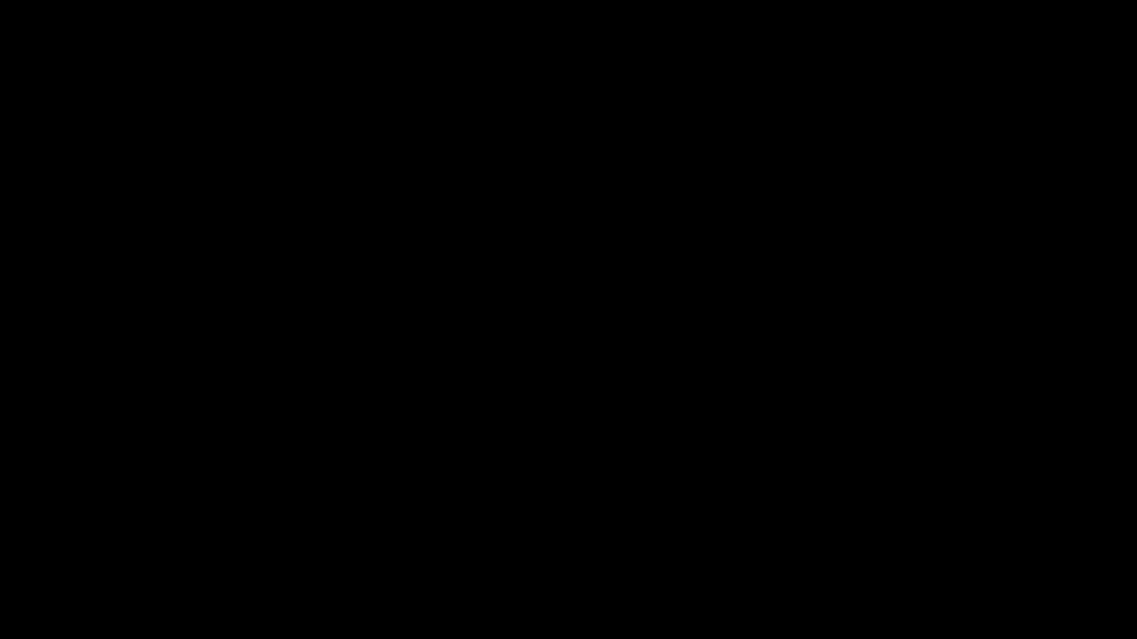